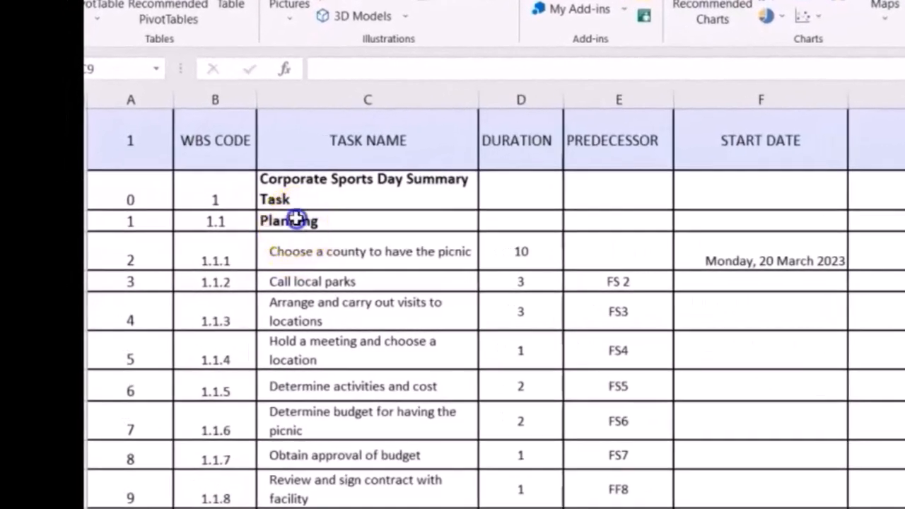
Indent the Planning task name by one level beneath the Corporate Sports Day summary task.
left_click(295, 219)
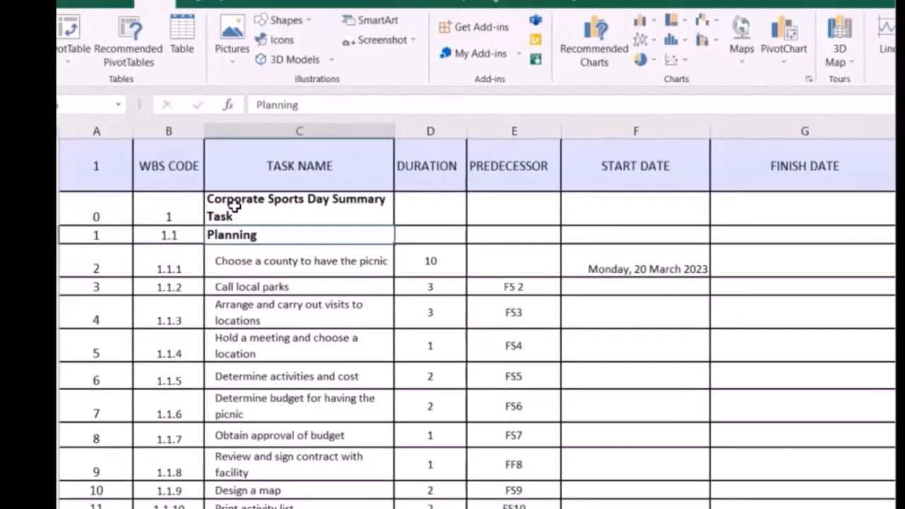
left_click(299, 222)
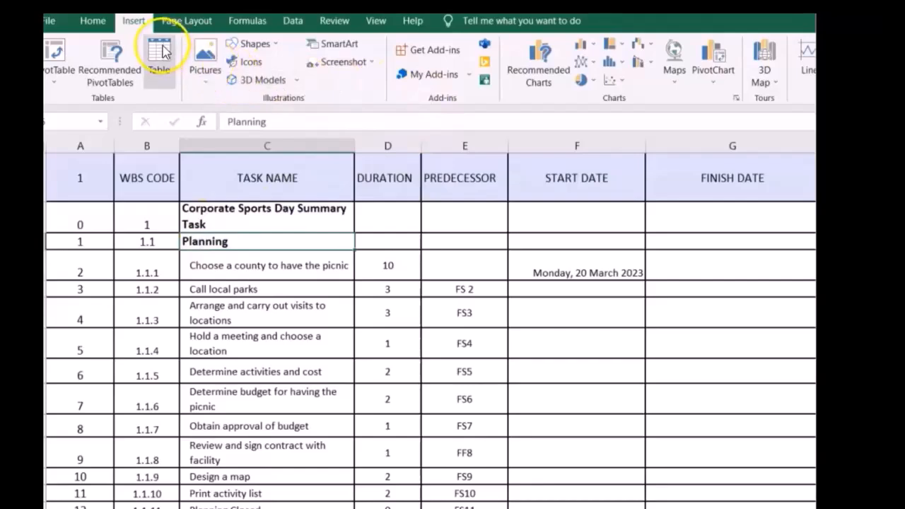
left_click(99, 21)
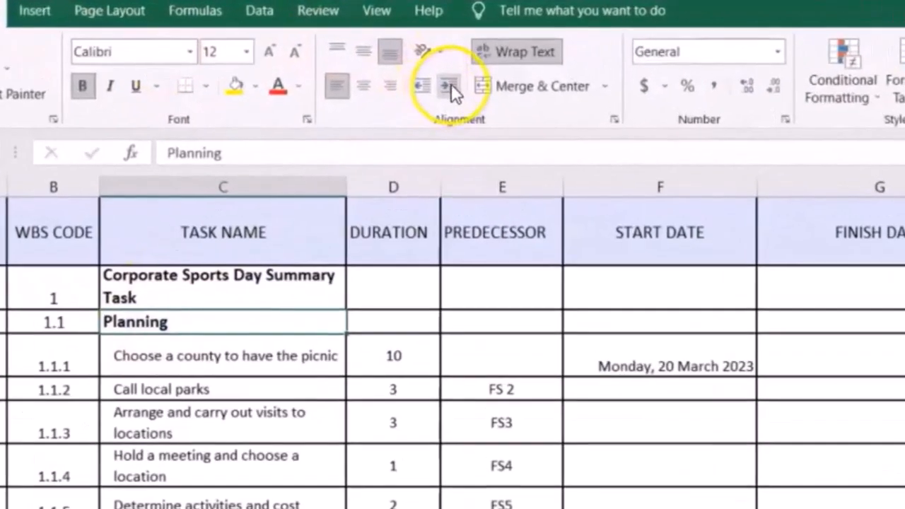
left_click(449, 61)
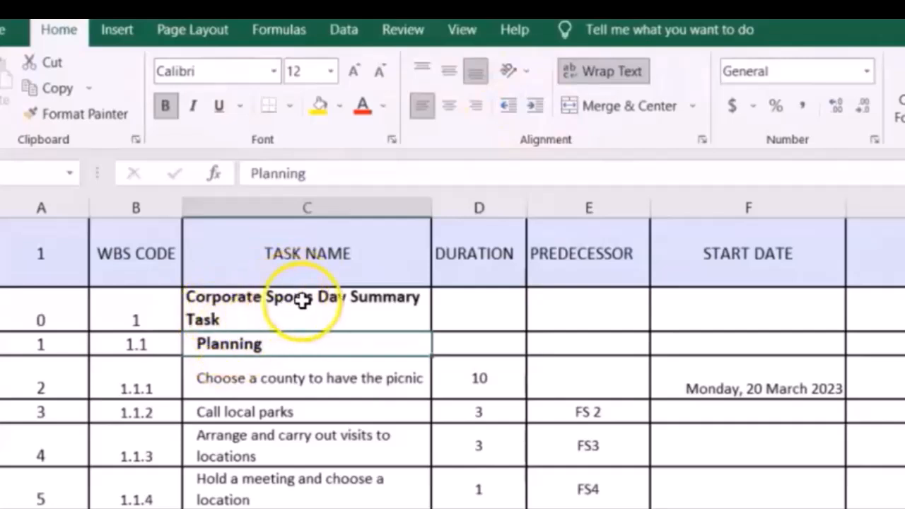
Increase the indent of the subtask names under Planning by two levels, starting from "Choose a county to have the picnic".
left_click(279, 384)
left_click_drag(280, 385, 304, 508)
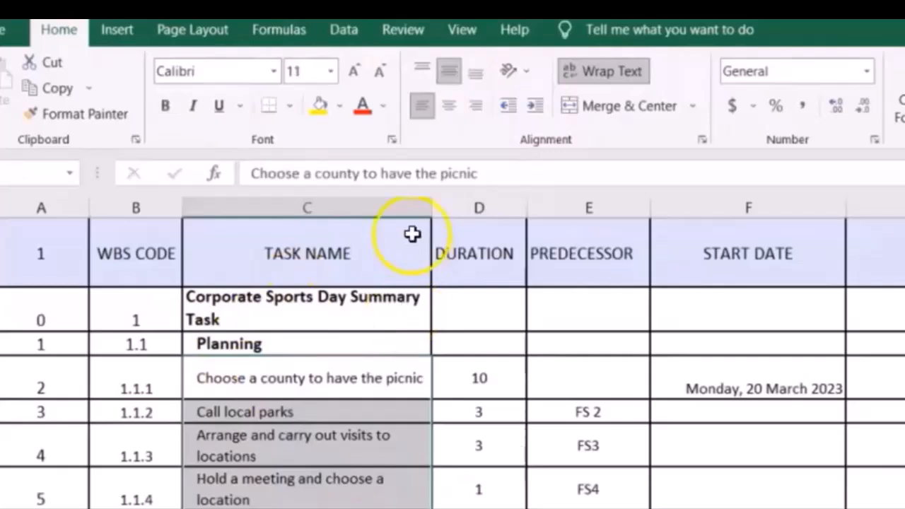
left_click(536, 103)
left_click(537, 101)
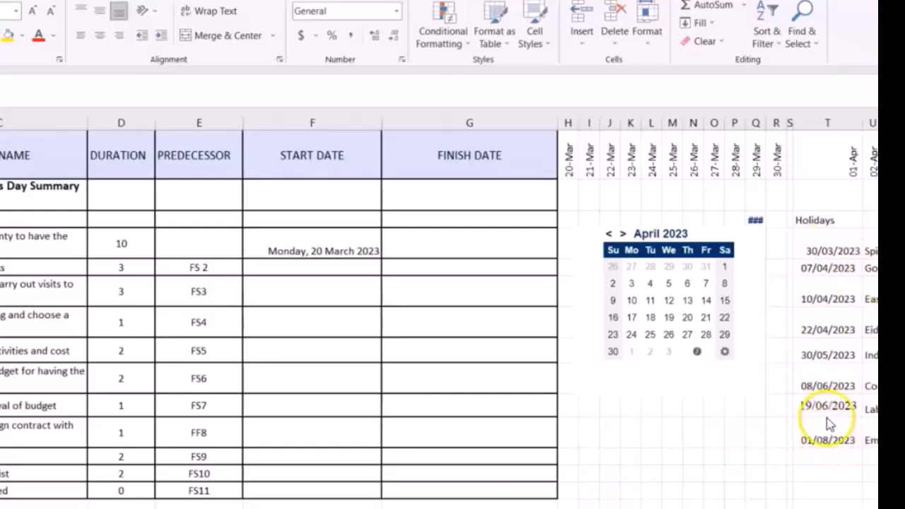
Convert the Holidays list of dates in column T into a table with headers.
left_click(815, 220)
key("ctrl+shift+Down")
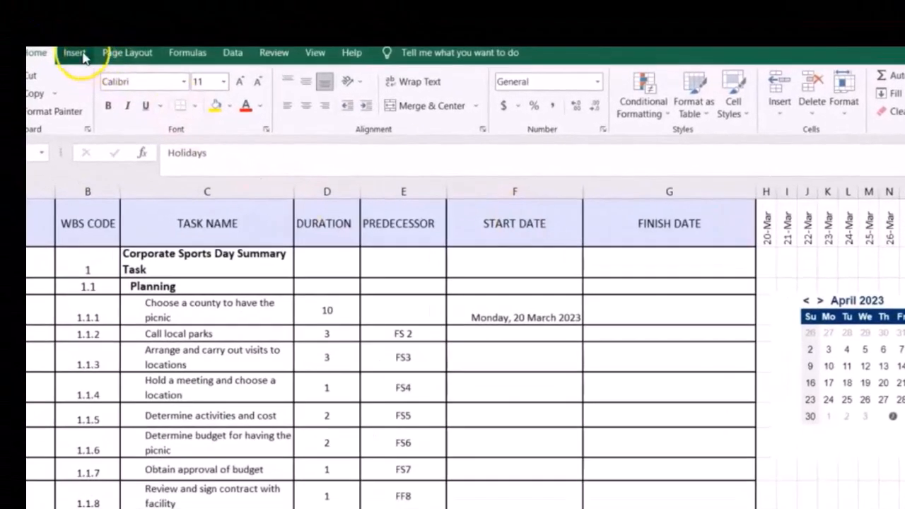
left_click(78, 54)
left_click(97, 85)
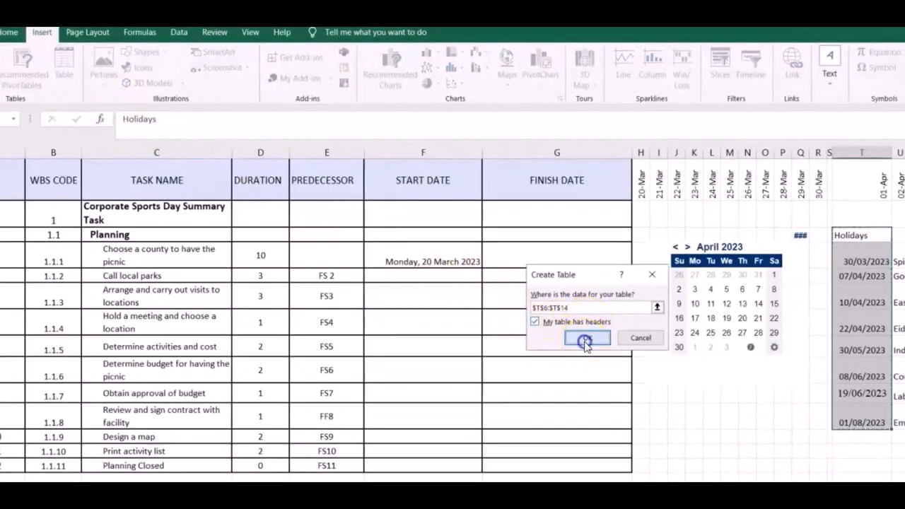
left_click(606, 351)
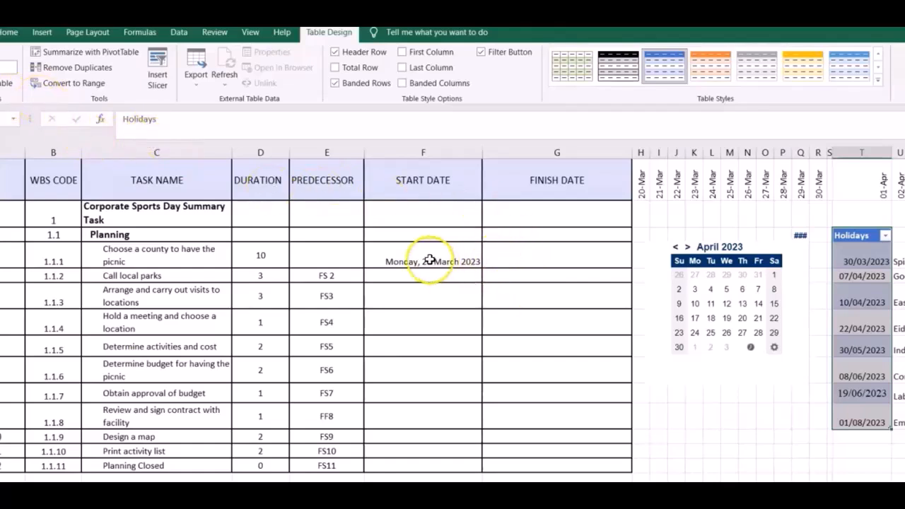
Calculate the finish date of "Choose a county to have the picnic" with the formula =WORKDAY(F7-1,D7,Holidays).
left_click(518, 258)
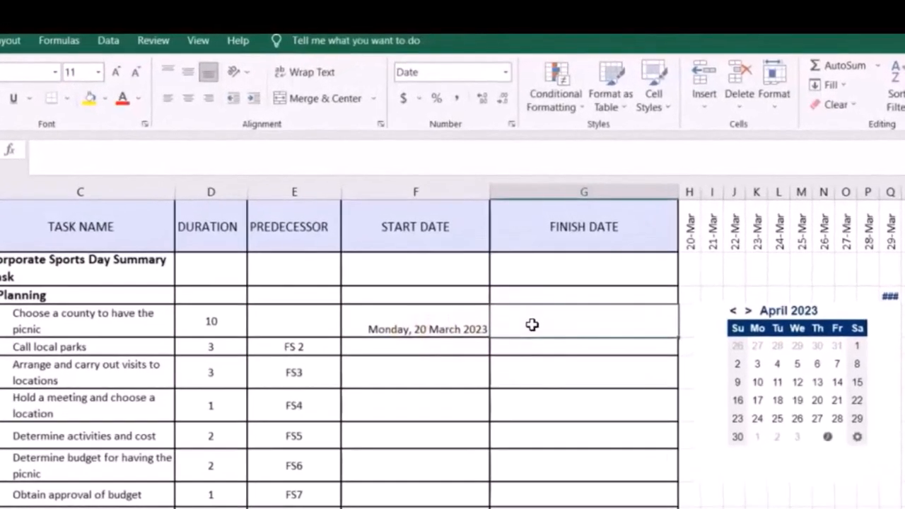
type("=")
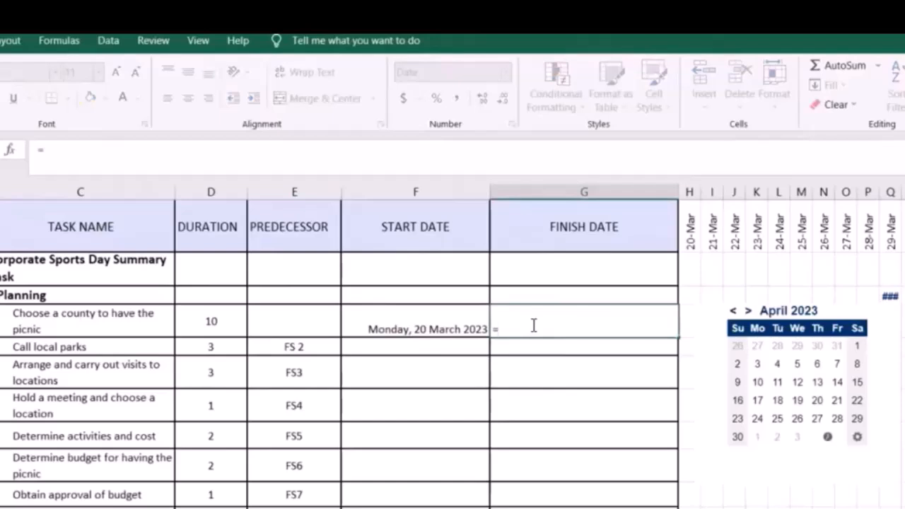
type("workd")
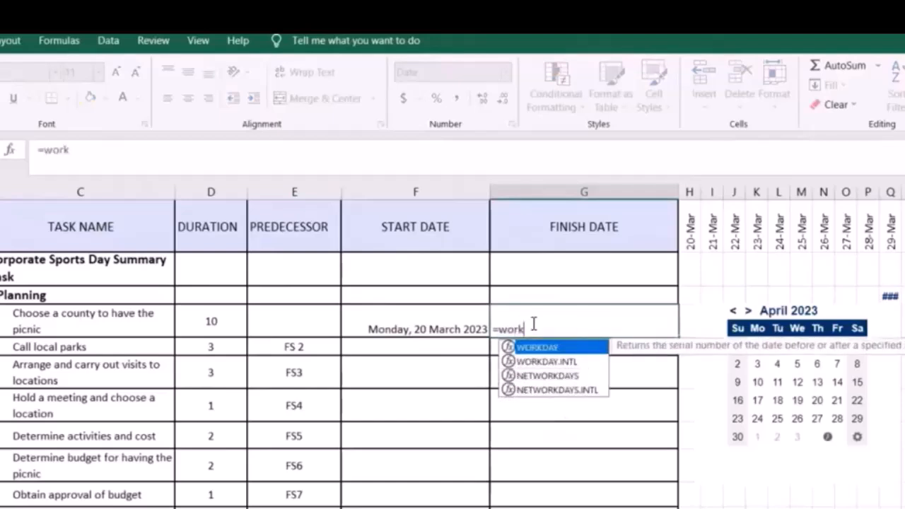
type("ay")
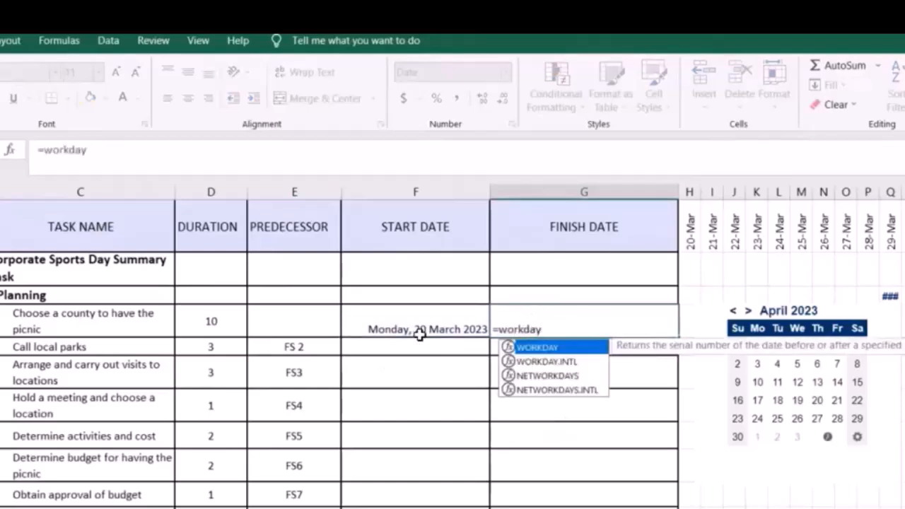
type("(")
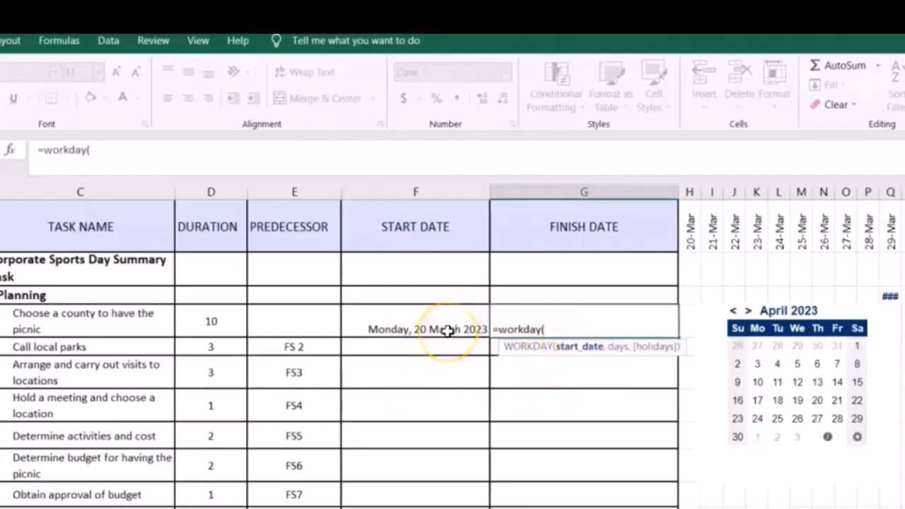
left_click(447, 330)
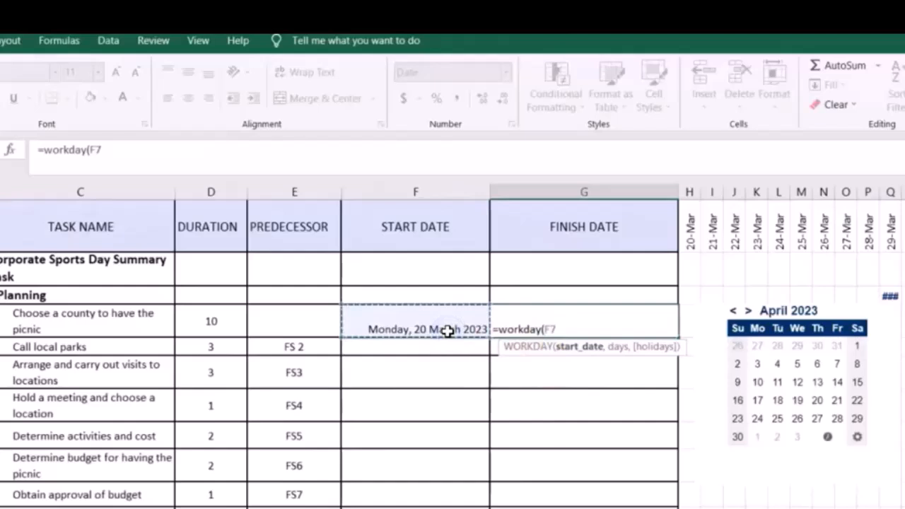
type("-1")
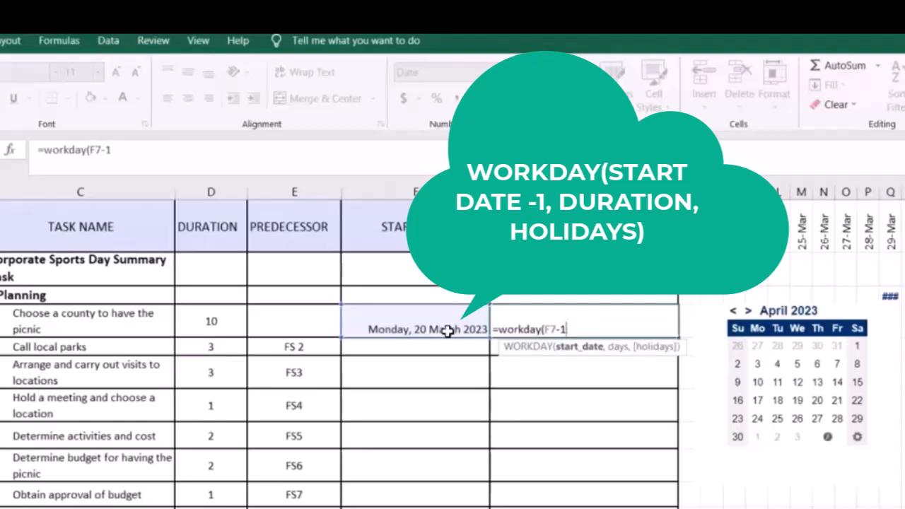
type(",")
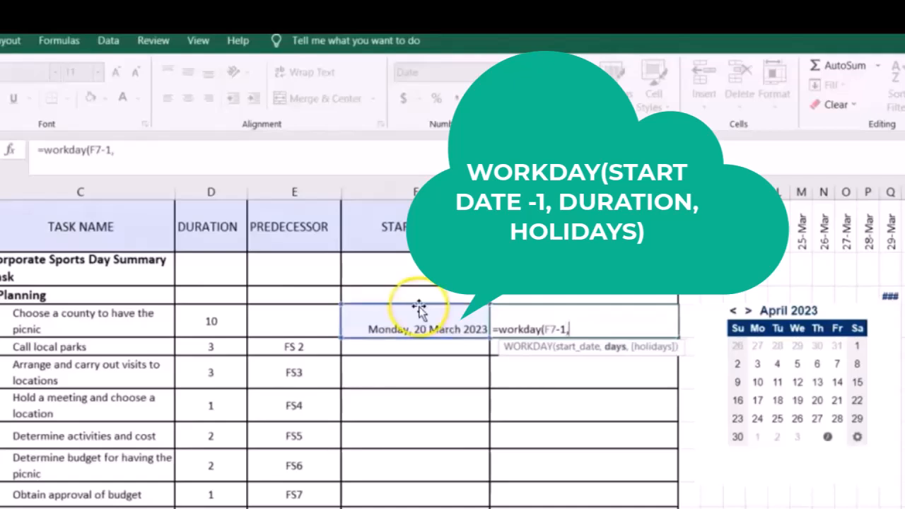
left_click(214, 322)
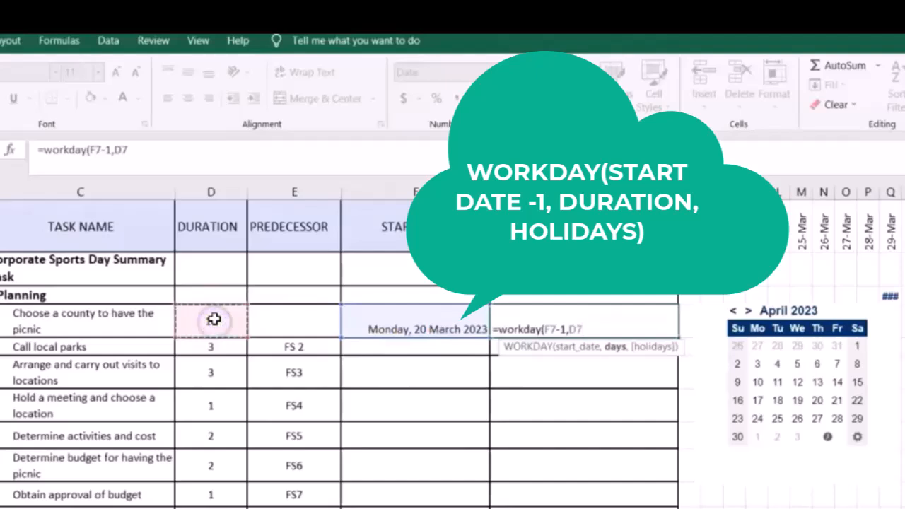
type(",")
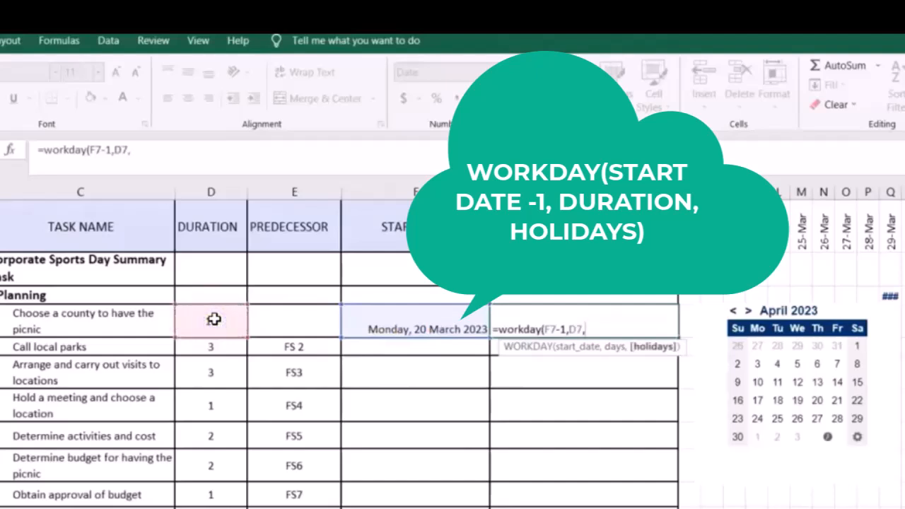
type("H")
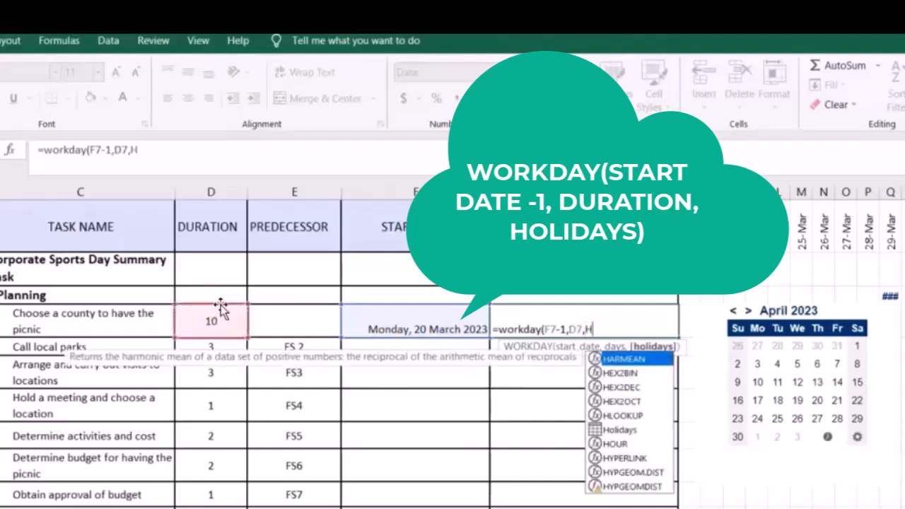
type("olida")
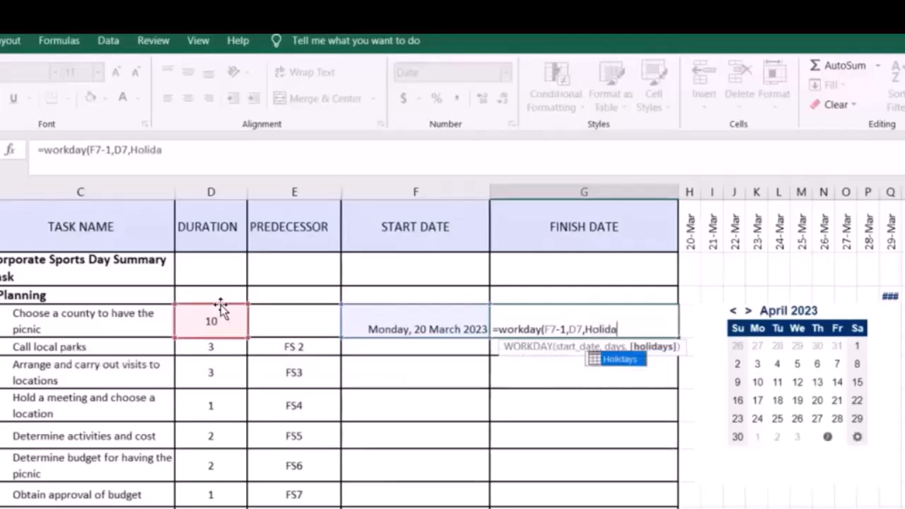
type("ys)")
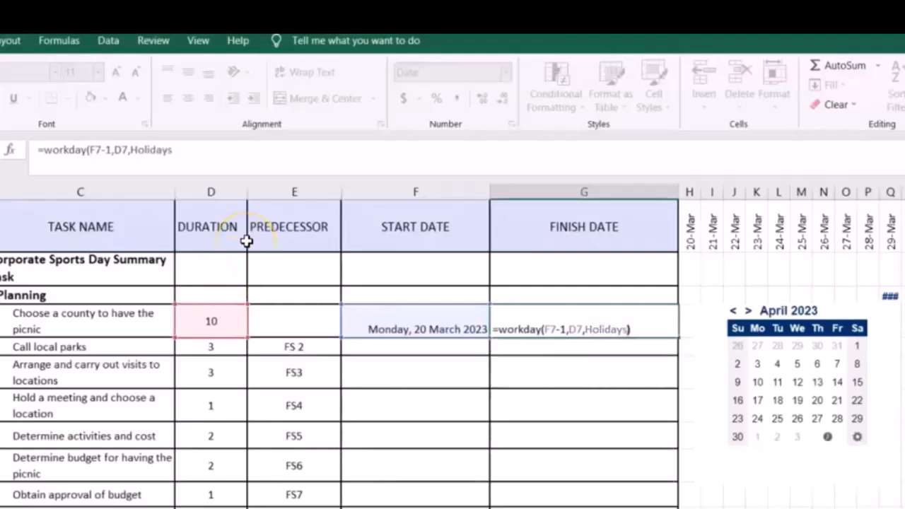
key("Return")
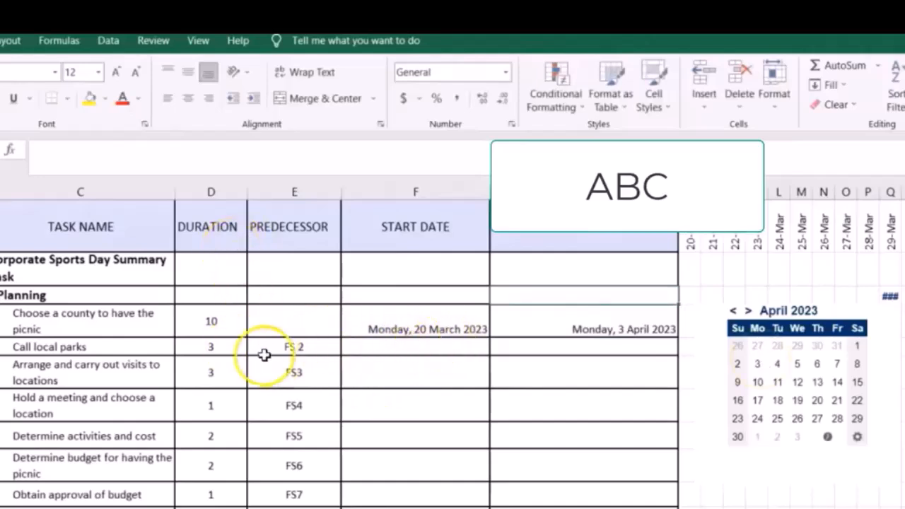
Using the April 2023 calendar, enter 4/4/2023 as the start date of "Call local parks" and copy the finish date formula down to it.
left_click(757, 401)
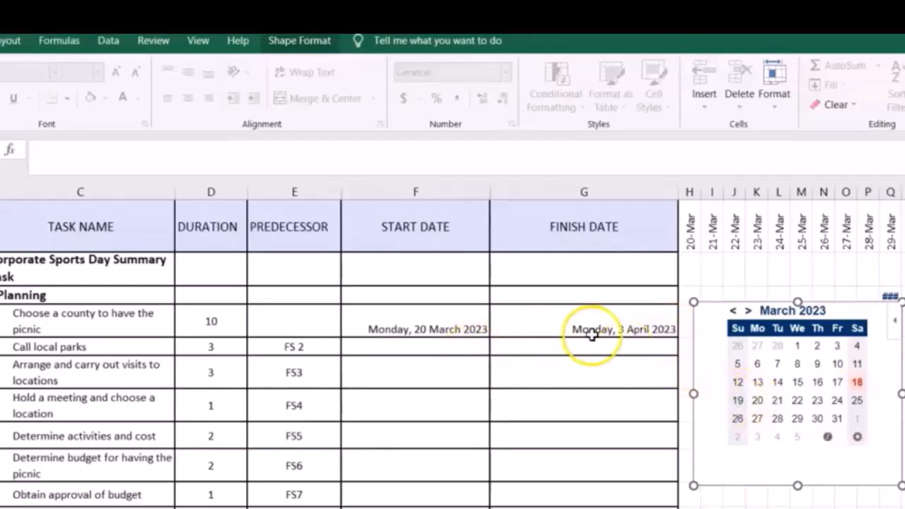
left_click(748, 311)
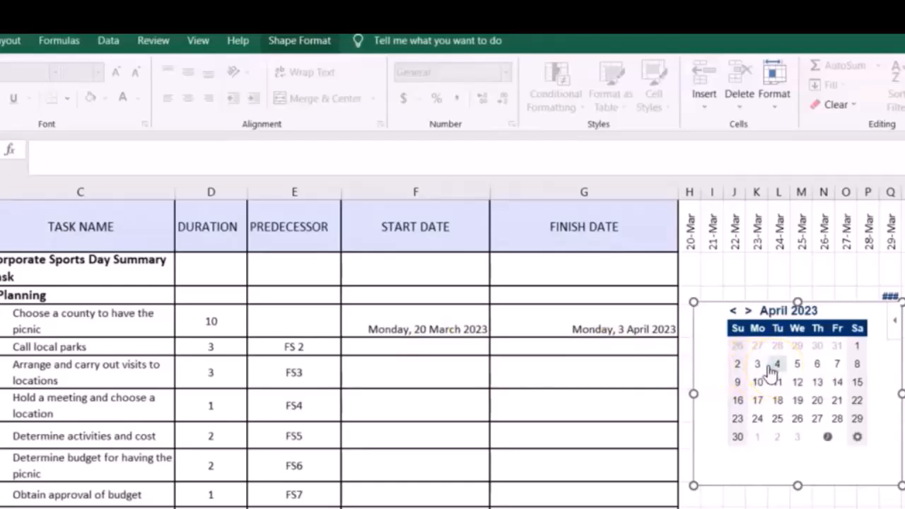
left_click(447, 350)
type("4/4/2023")
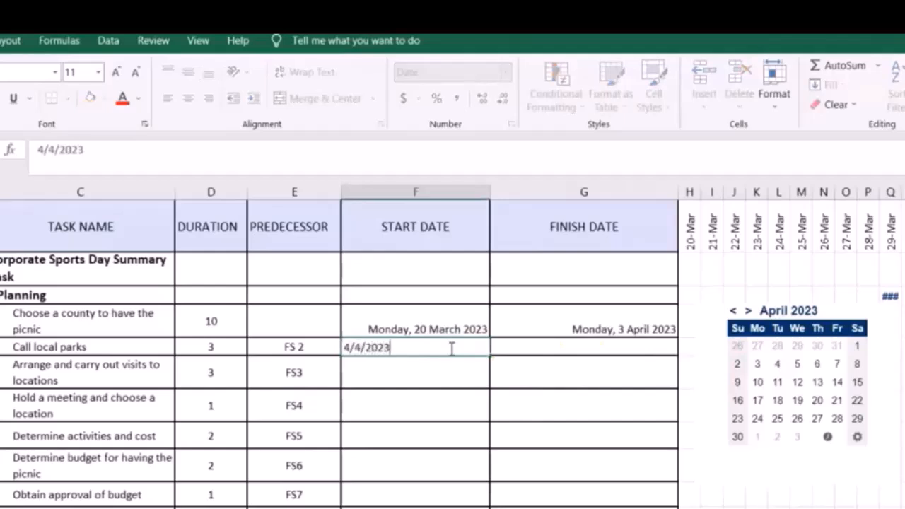
key("Return")
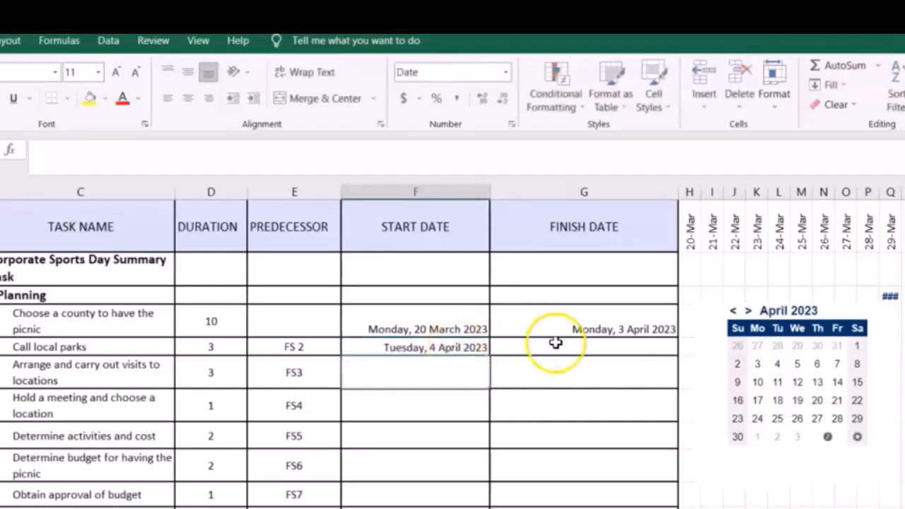
left_click(674, 335)
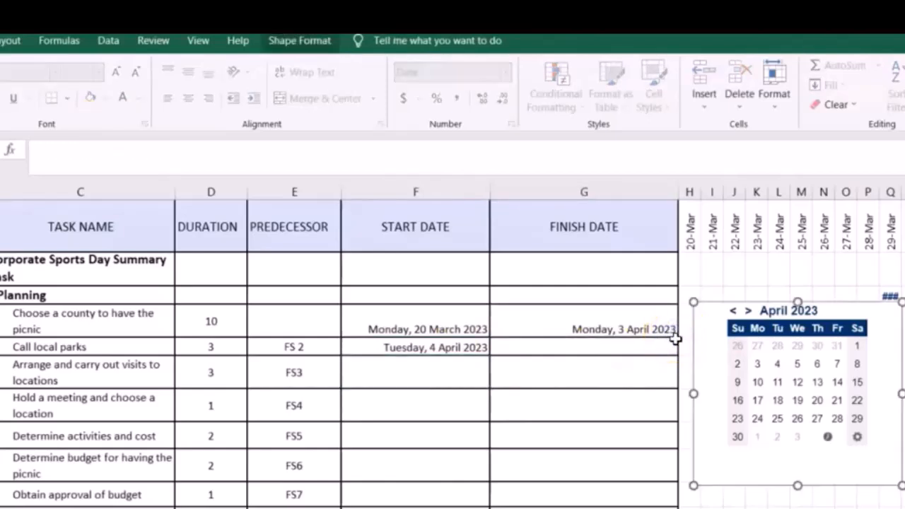
left_click_drag(670, 353, 670, 354)
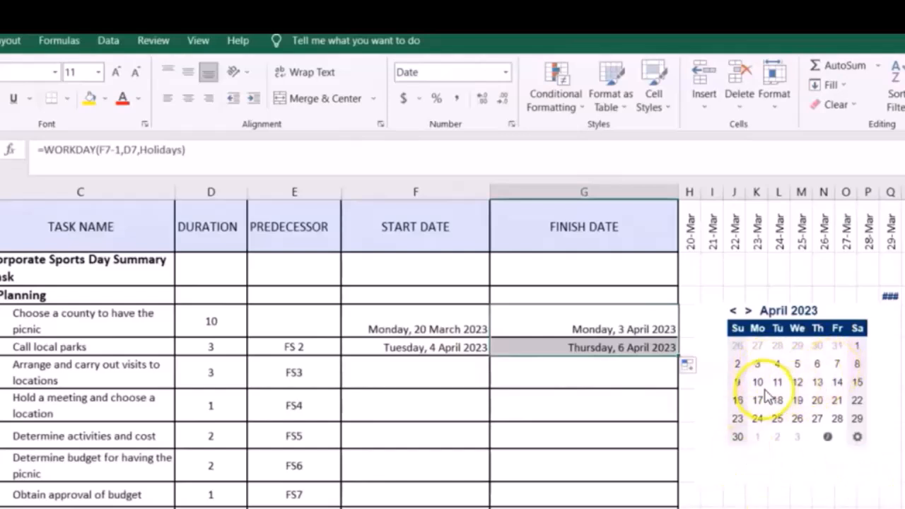
Enter 11/4/2023 as the start date of "Arrange and carry out visits to locations" and fill the finish date formula down to that row.
left_click(428, 377)
type("11/4/2023")
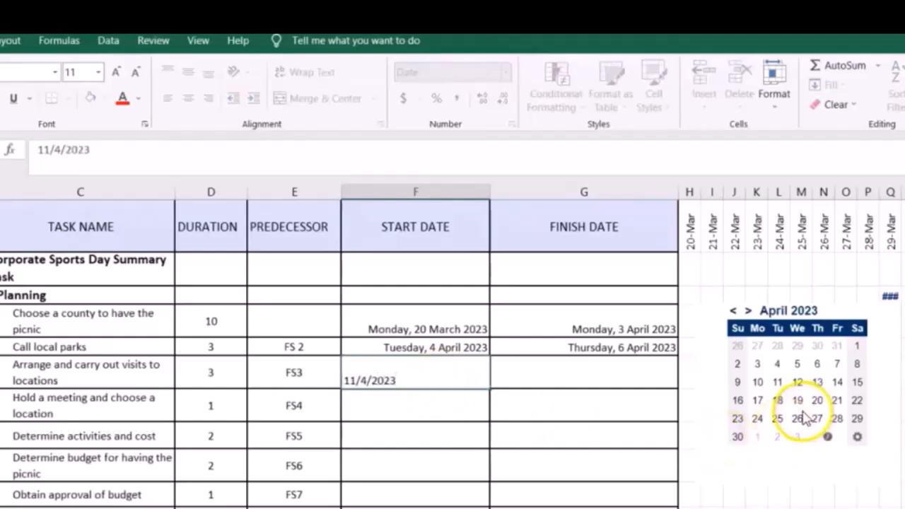
left_click(585, 404)
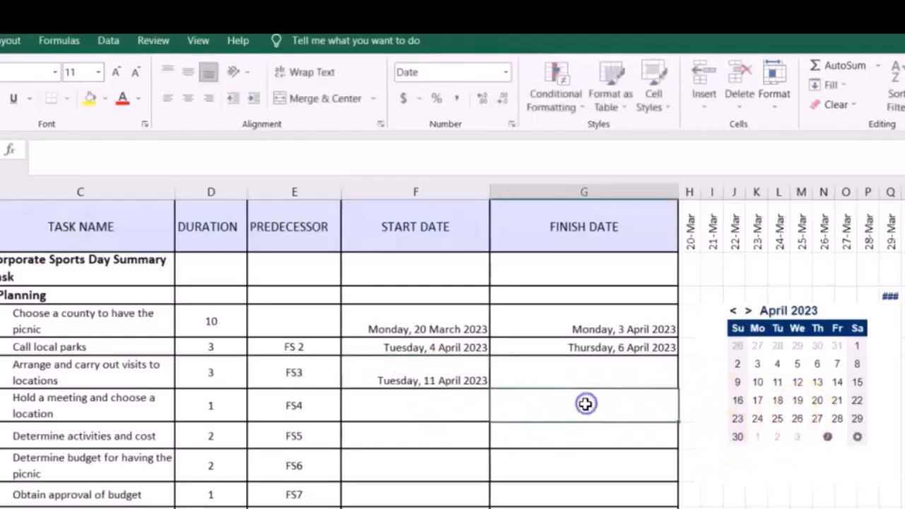
left_click(673, 348)
left_click_drag(677, 357, 677, 387)
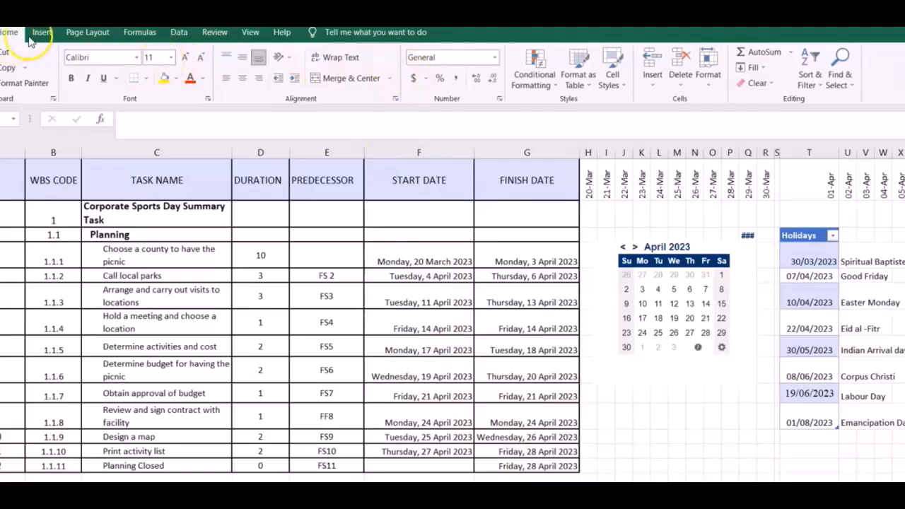
left_click(493, 57)
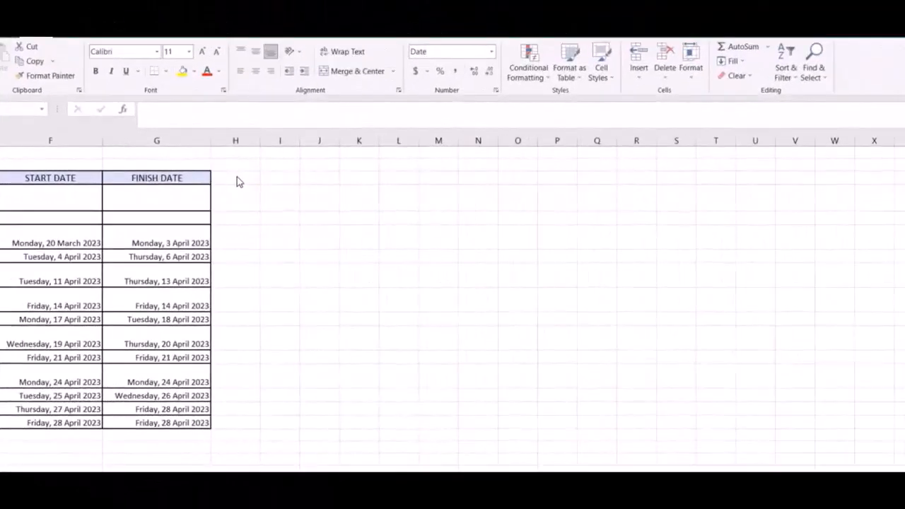
Enter the first timeline date 20/3/2023 in the column H header cell beside Finish Date and reselect that cell.
left_click(237, 176)
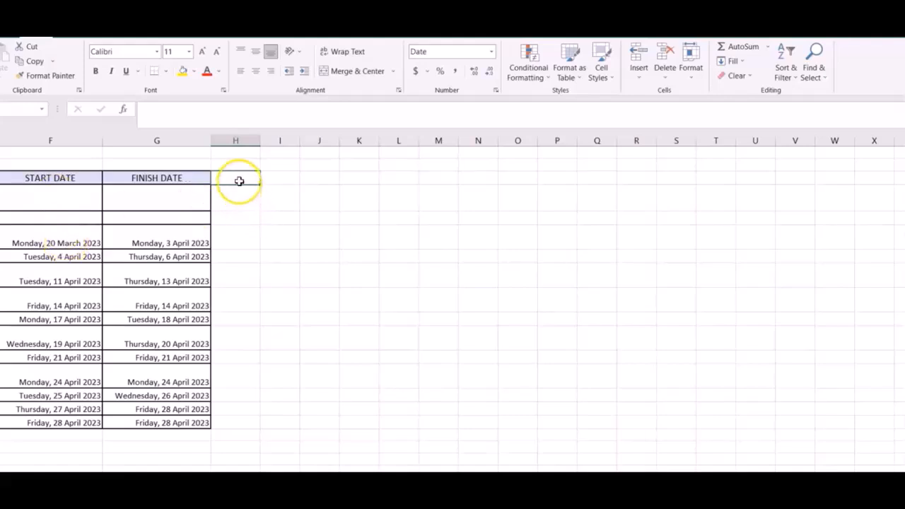
type("20/3/2023")
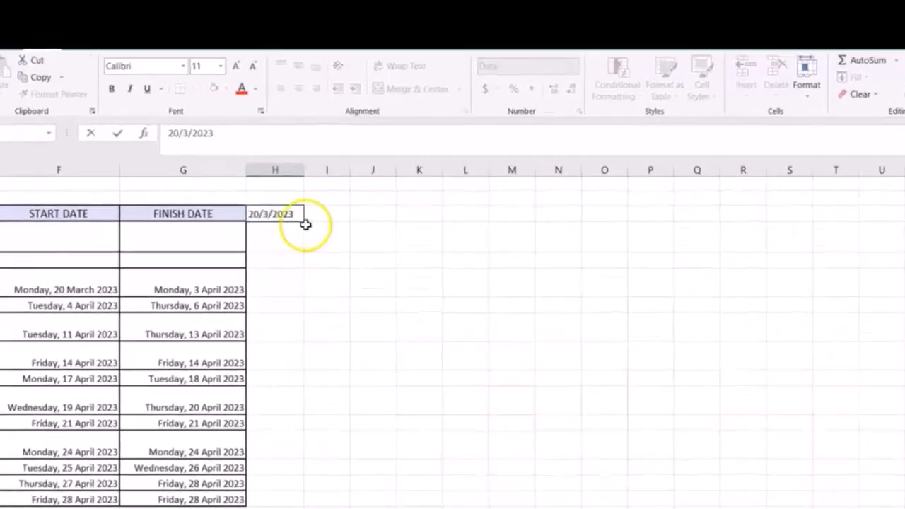
left_click(262, 191)
left_click(253, 177)
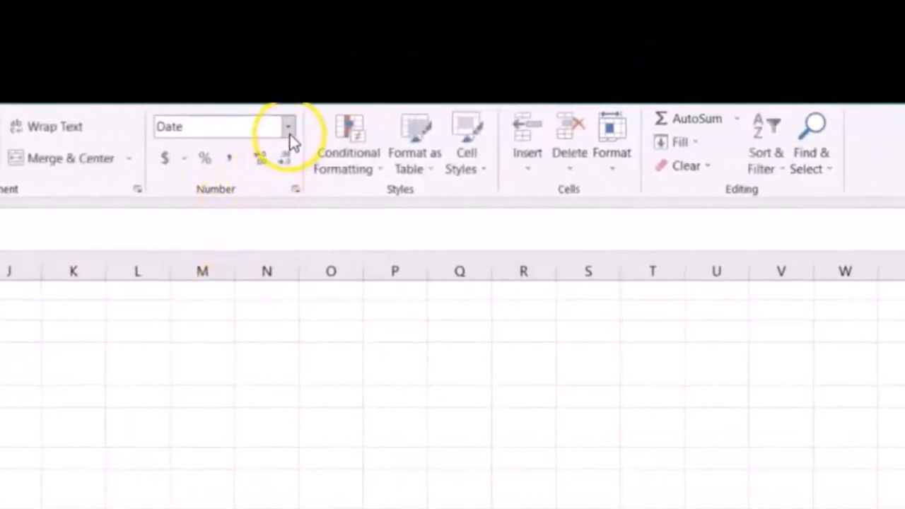
Format the first timeline date in H3 with the custom date format dd-mmm.
left_click(296, 189)
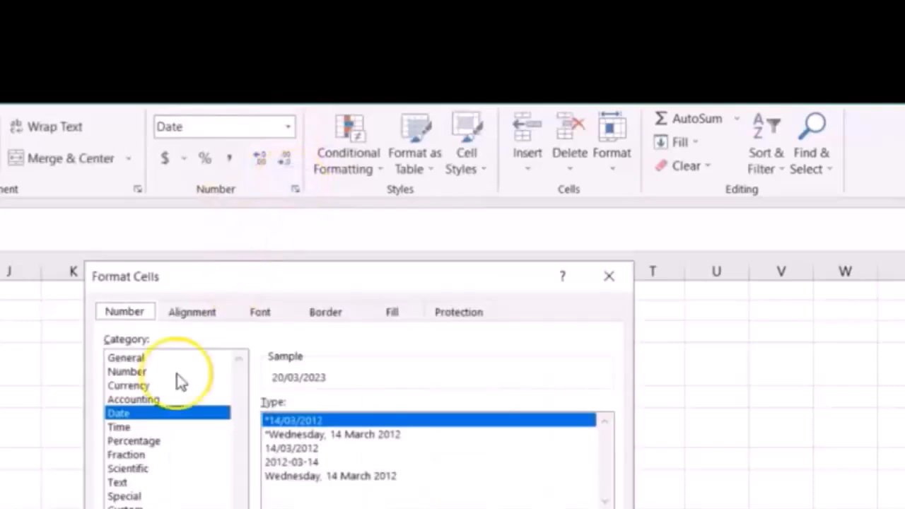
left_click(122, 506)
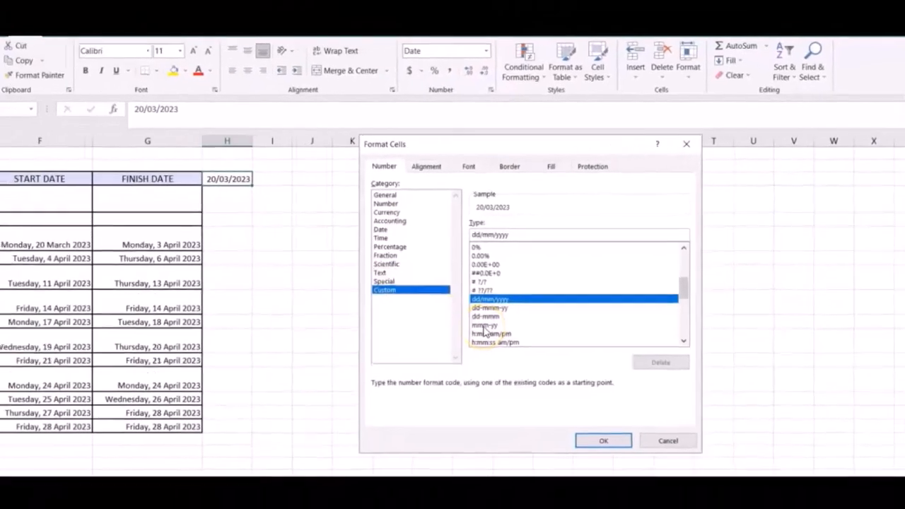
left_click(488, 314)
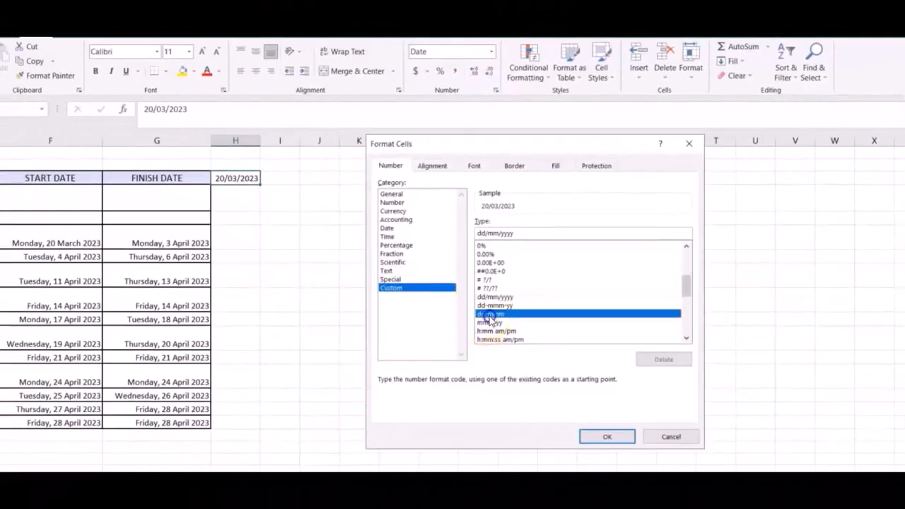
left_click(587, 437)
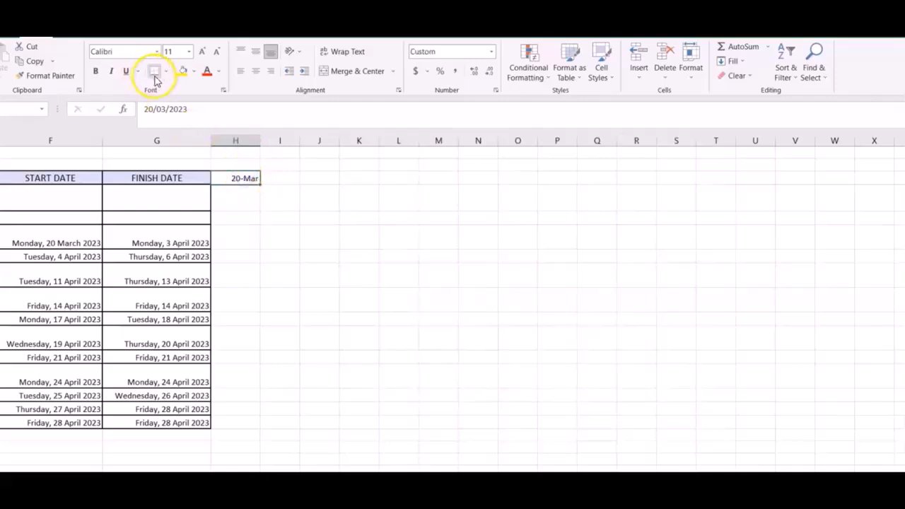
Rotate the 20-Mar header text up and fill the daily dates across the header row through 03-Apr.
left_click(288, 55)
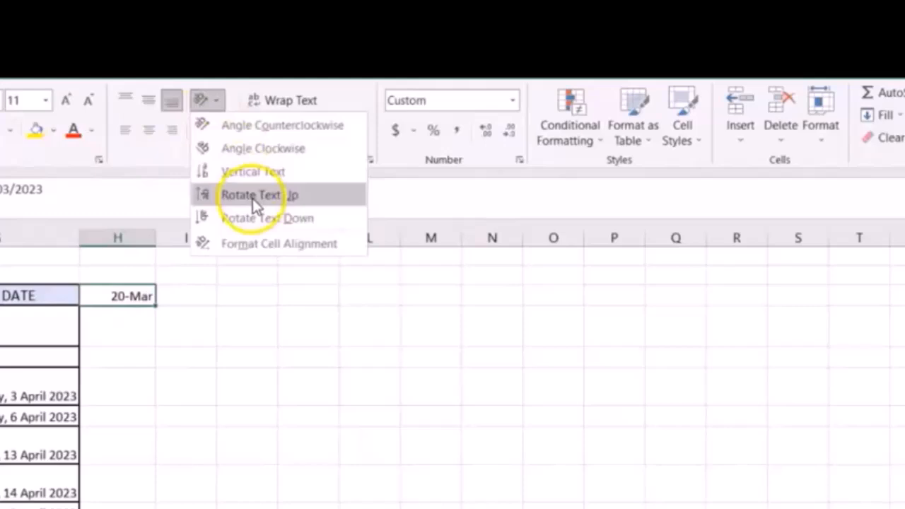
left_click(253, 198)
left_click(164, 358)
left_click(147, 324)
left_click_drag(156, 334, 859, 304)
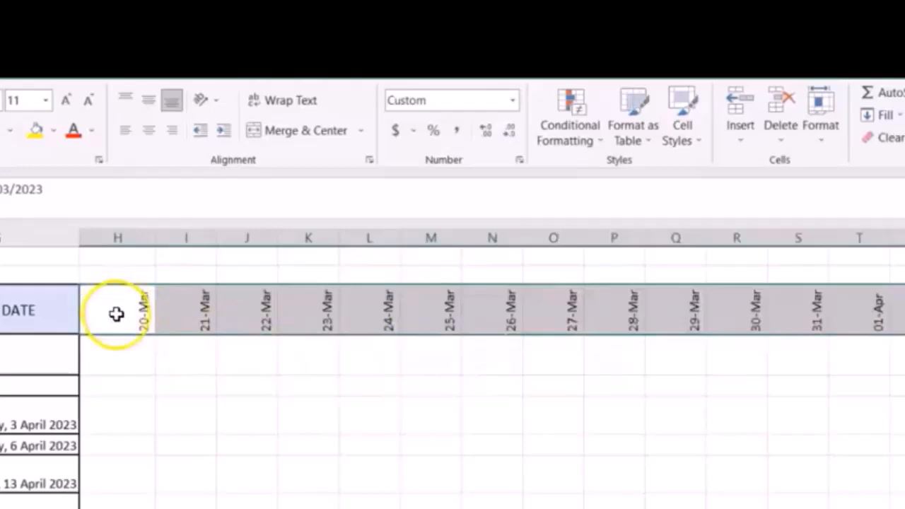
Set the column width of the timeline date columns H to V to 3.
left_click_drag(117, 314, 877, 310)
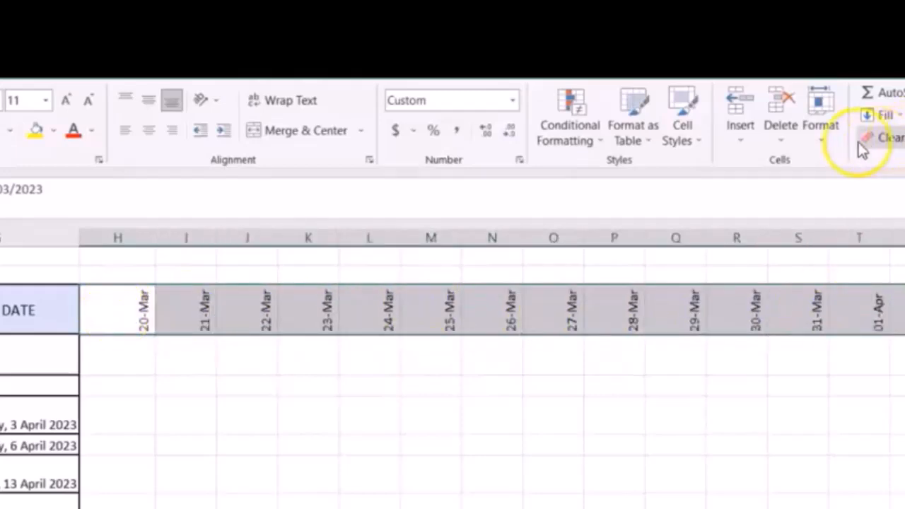
left_click(823, 145)
left_click(832, 234)
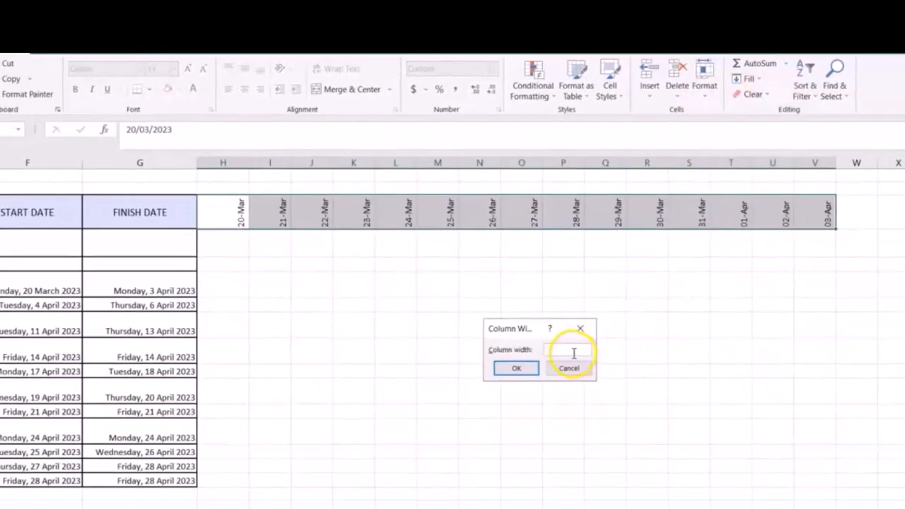
left_click(517, 368)
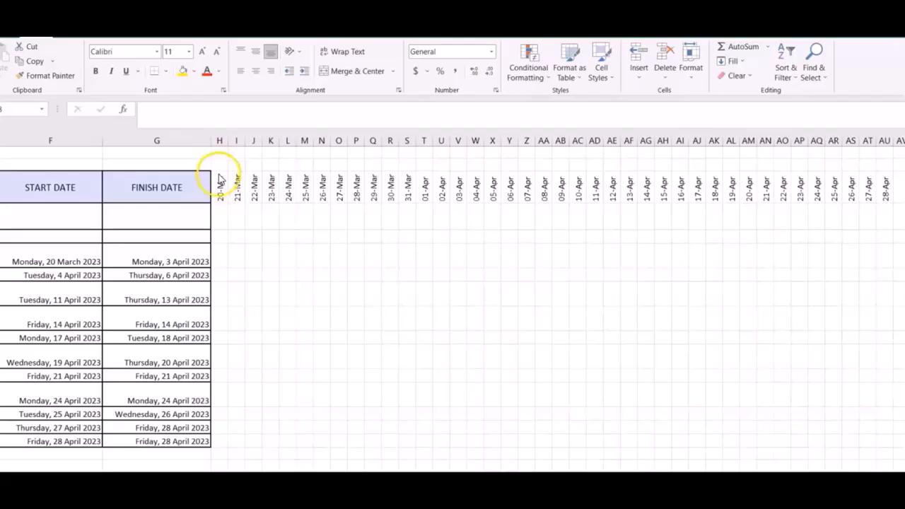
Insert the Date & Time function WEEKDAY in H2 above the first timeline date, using H3 as its serial number.
left_click(218, 163)
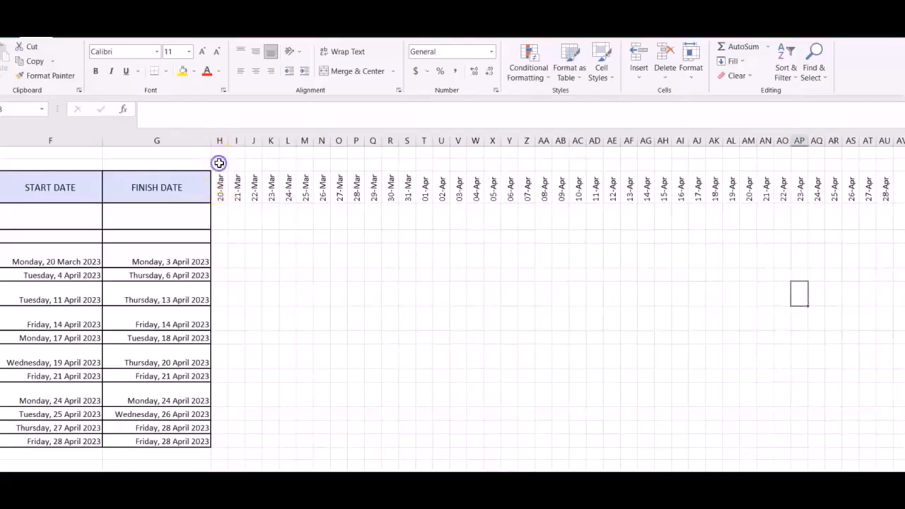
left_click(130, 112)
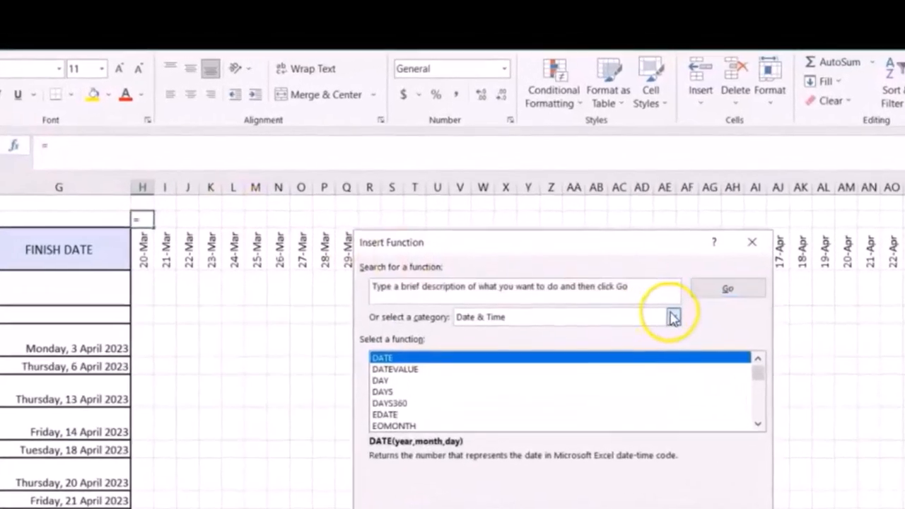
left_click(618, 237)
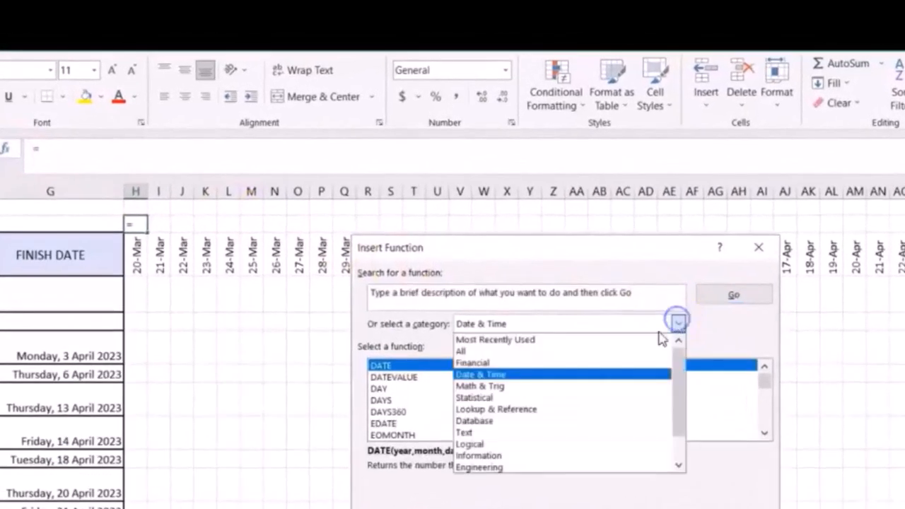
left_click(575, 375)
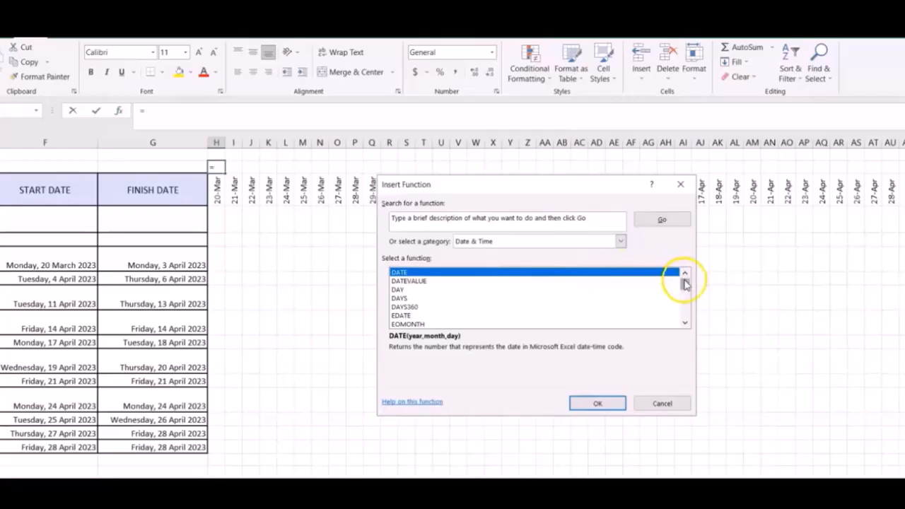
left_click_drag(684, 284, 683, 304)
left_click(410, 297)
left_click(581, 403)
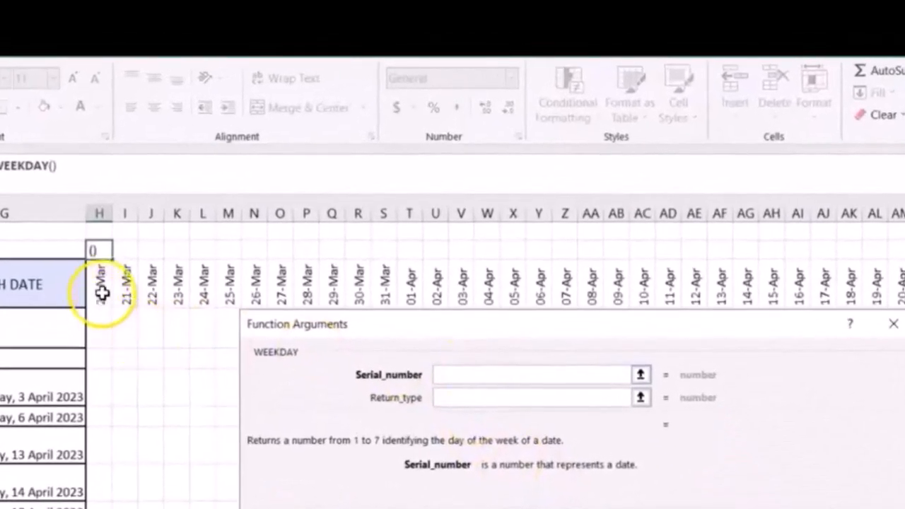
left_click(101, 286)
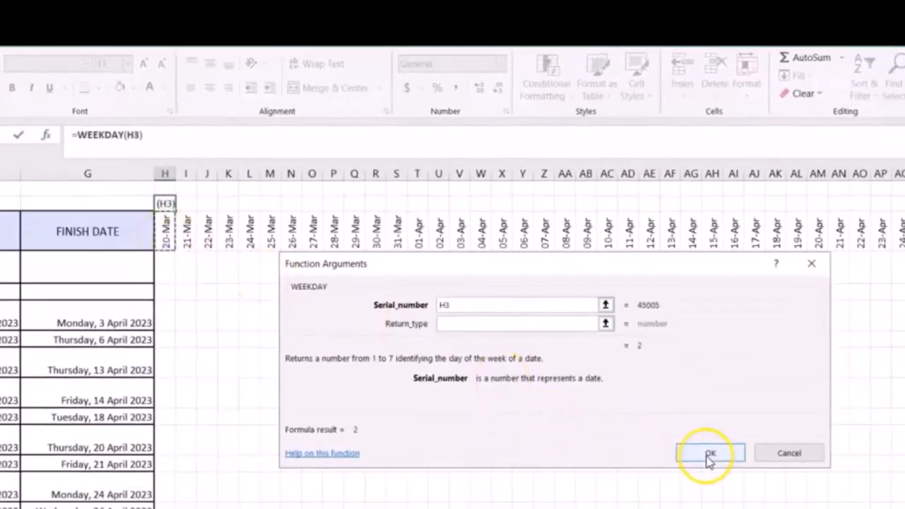
left_click(707, 456)
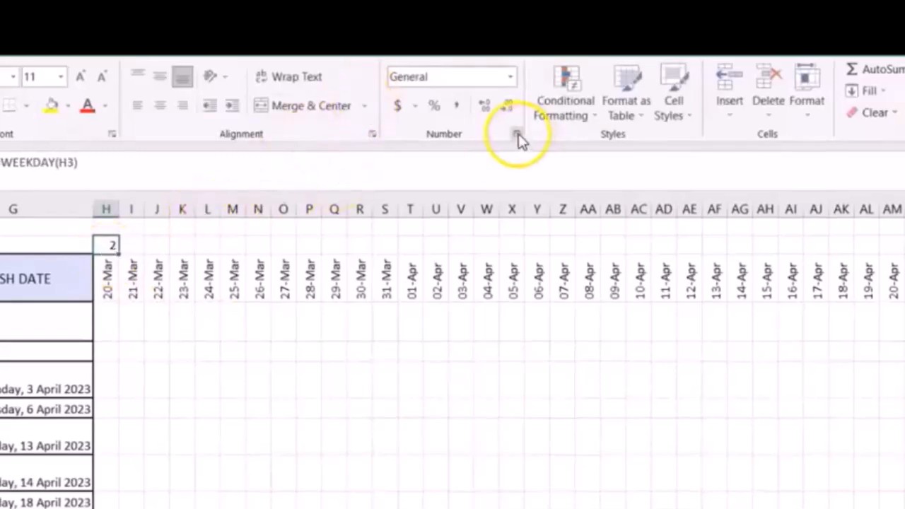
Apply the custom number format ddd to the WEEKDAY formula cell above 20-Mar.
left_click(517, 134)
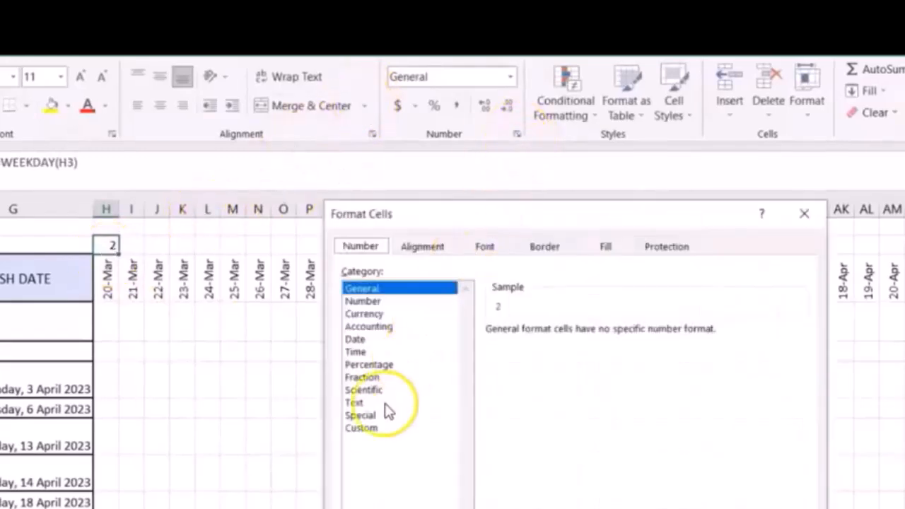
left_click(363, 429)
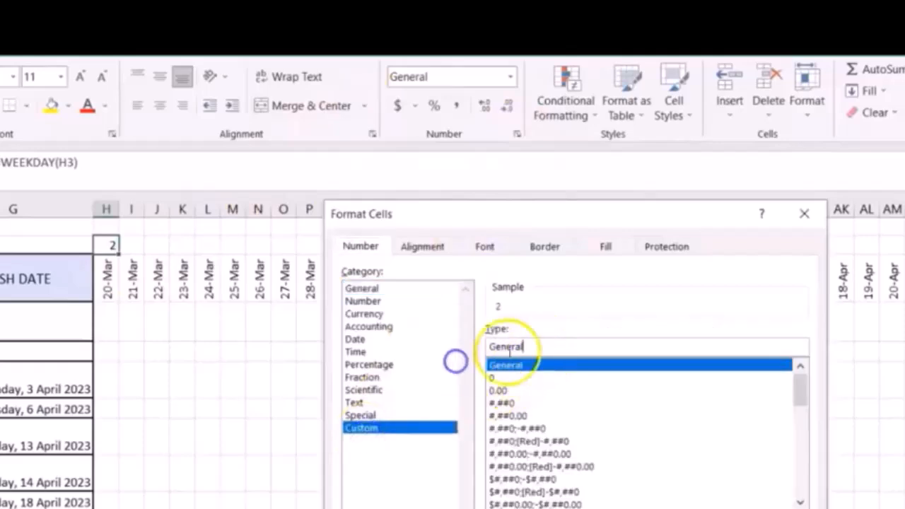
key("BackSpace")
key("BackSpace")
key("BackSpace")
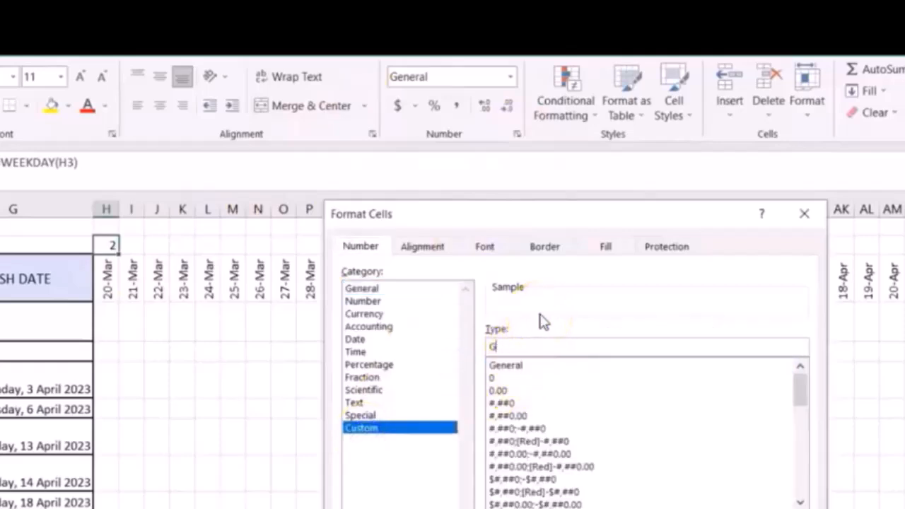
type("ddd")
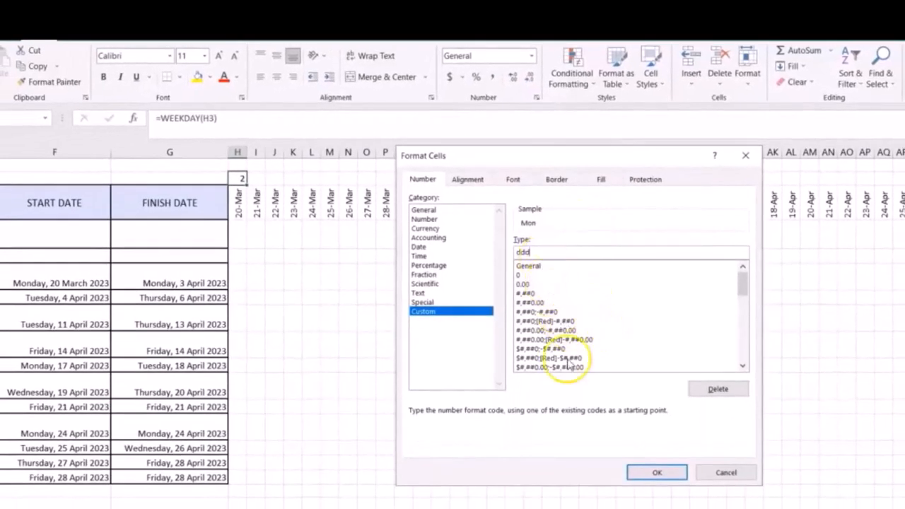
left_click(656, 472)
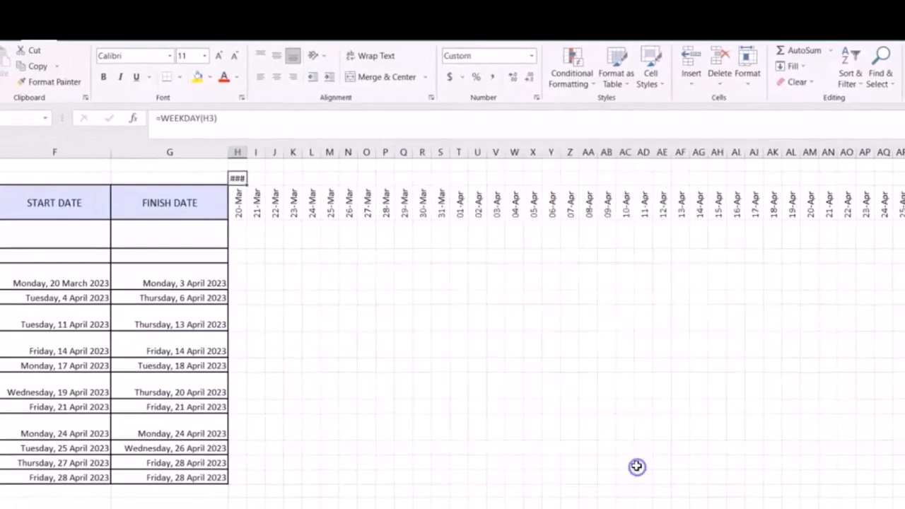
Rotate the weekday label above 20-Mar up, adjusting column H's width to fit, and fill the formula across the timeline dates.
left_click_drag(247, 150, 258, 149)
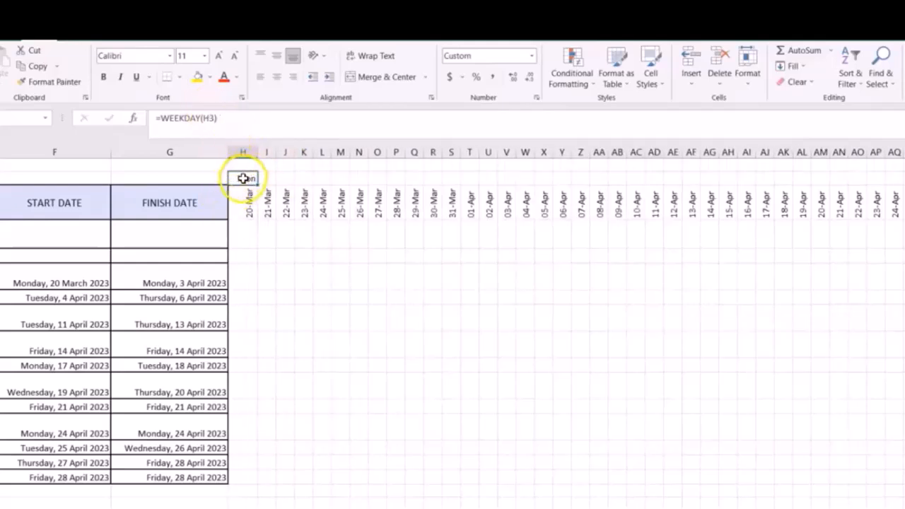
left_click(316, 56)
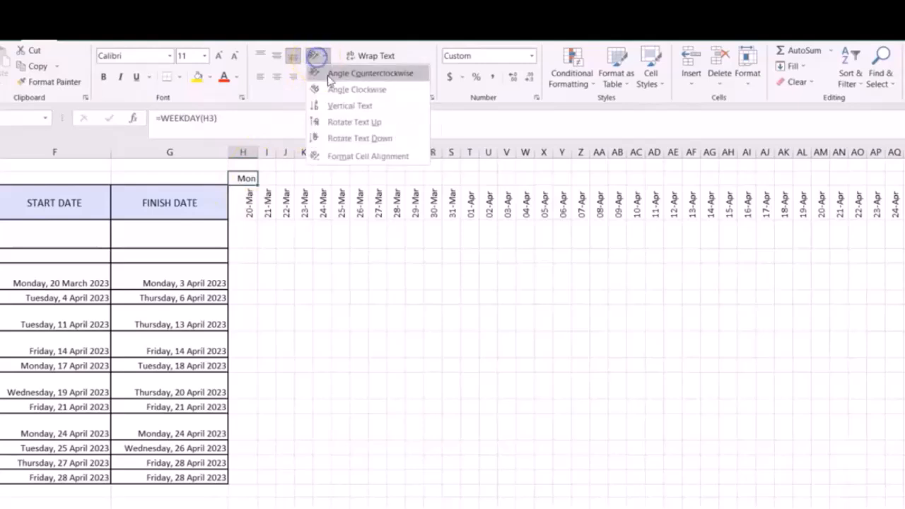
left_click(337, 121)
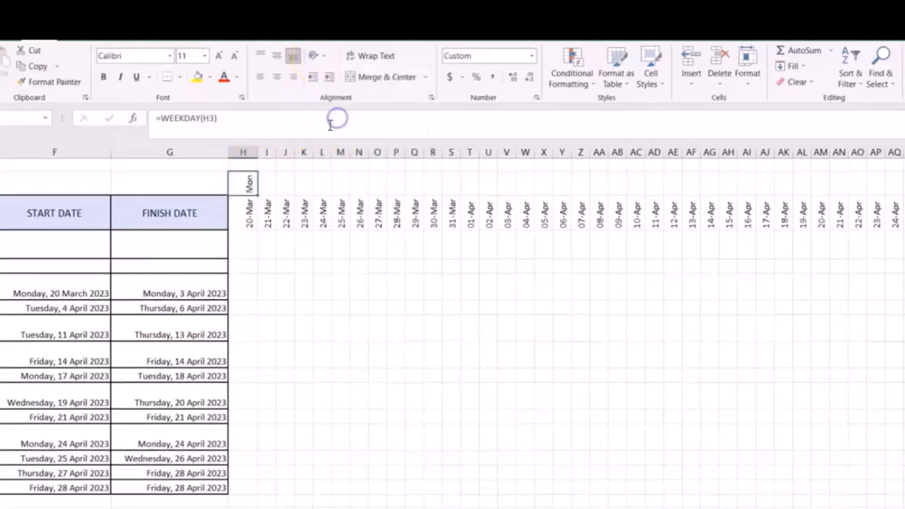
left_click_drag(256, 151, 250, 153)
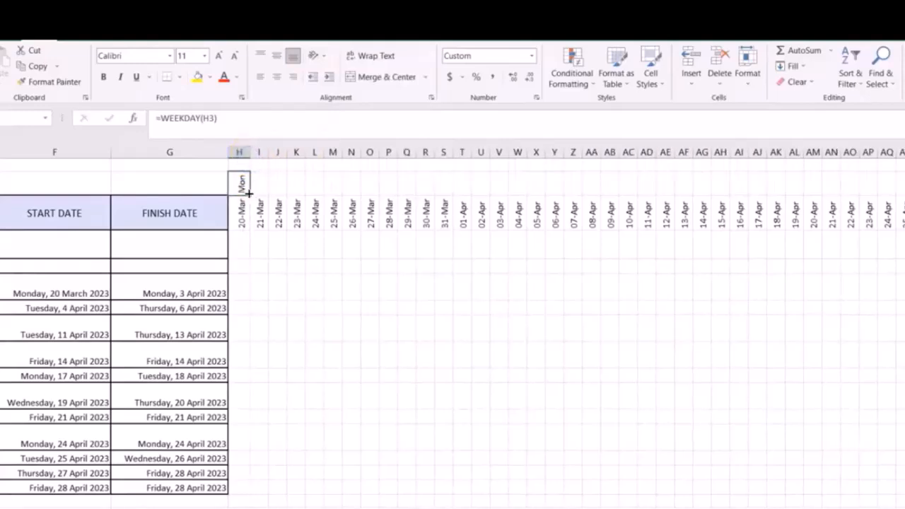
left_click_drag(262, 192, 897, 204)
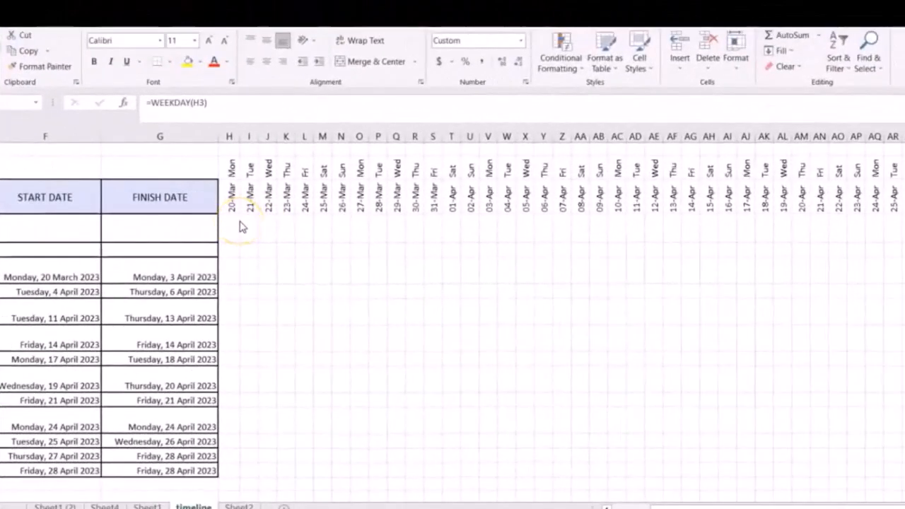
Start a formula-based conditional formatting rule for the timeline grid below the dates, spanning all task rows.
key("ctrl+shift+Right")
mouse_move(229, 222)
left_mouse_down()
mouse_move(528, 267)
mouse_move(767, 333)
mouse_move(826, 368)
mouse_move(900, 434)
mouse_move(899, 474)
left_mouse_up()
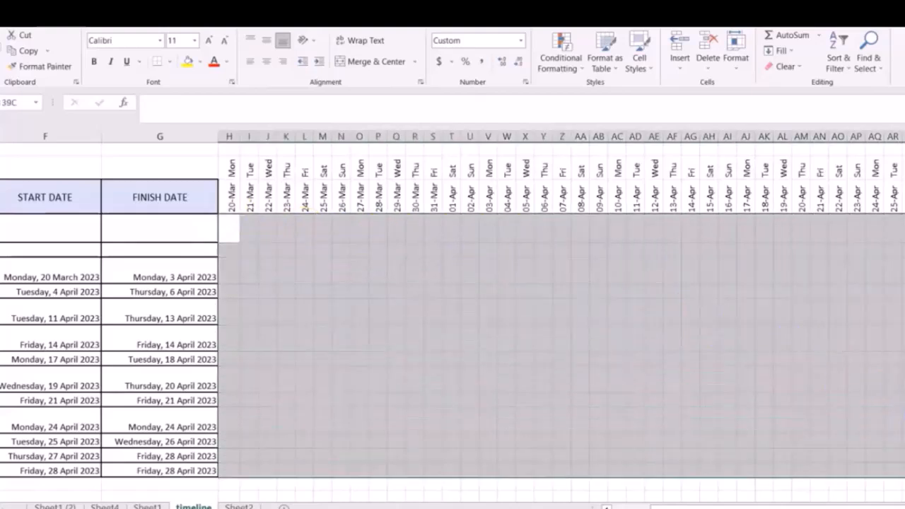
left_click(571, 62)
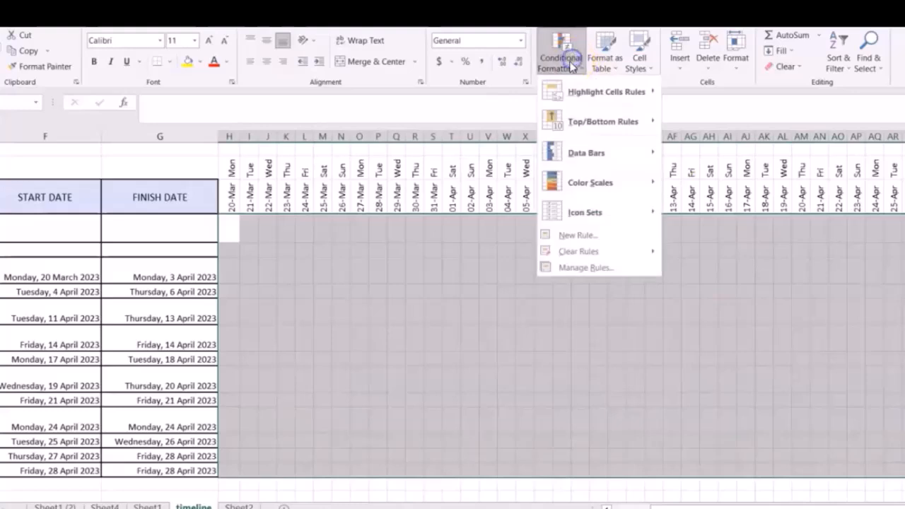
left_click(574, 235)
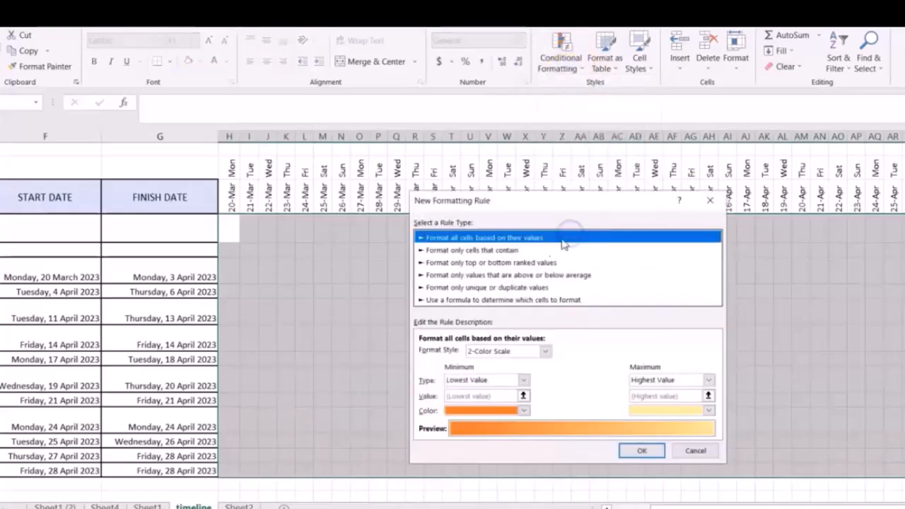
left_click(494, 300)
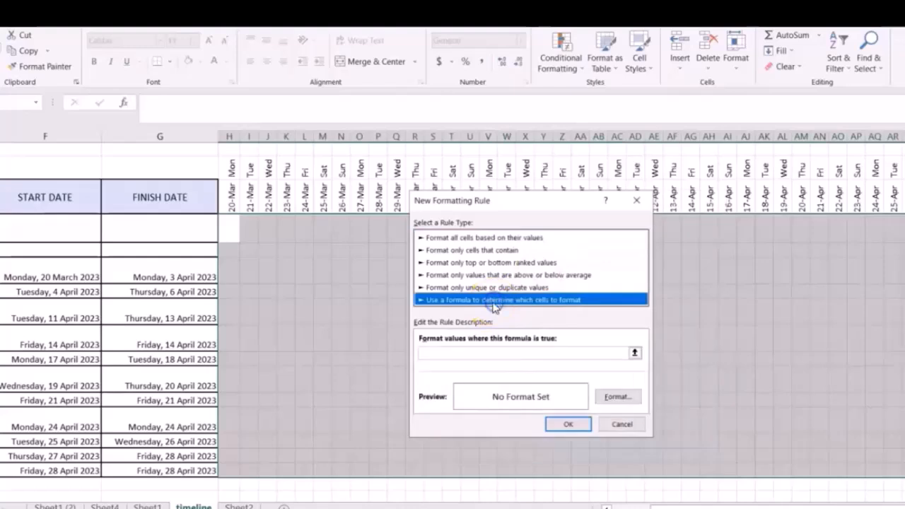
left_click(455, 351)
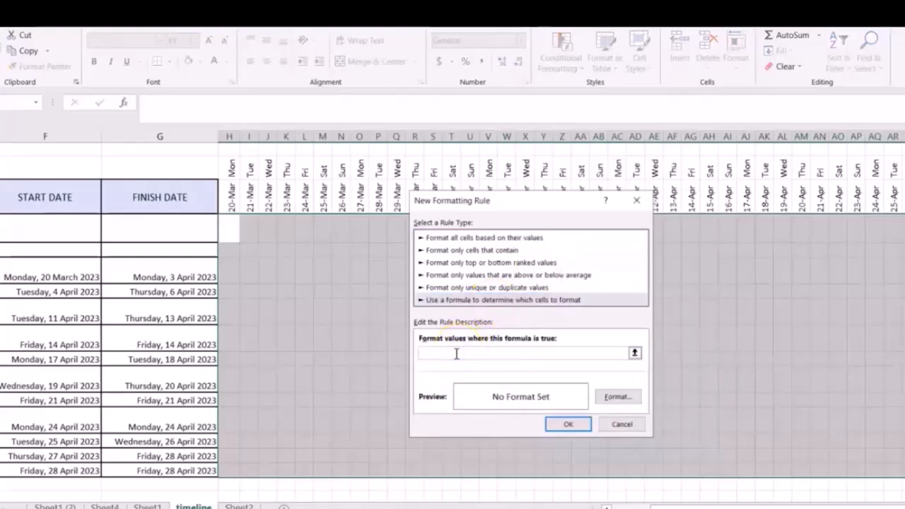
Set the weekend rule's formula to =weekday(H$3,2)>5, keeping only the row of the first timeline date absolute.
type("=weekday(")
left_click(475, 351)
left_click(233, 197)
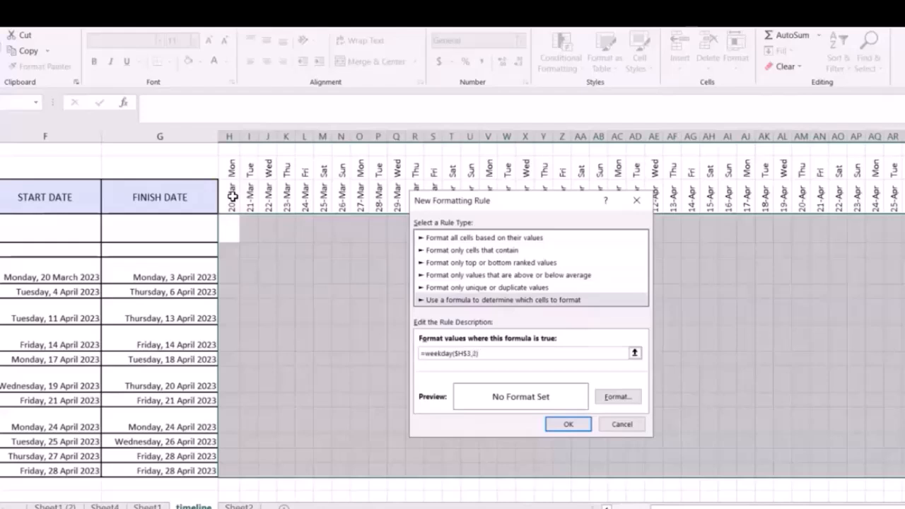
type("5")
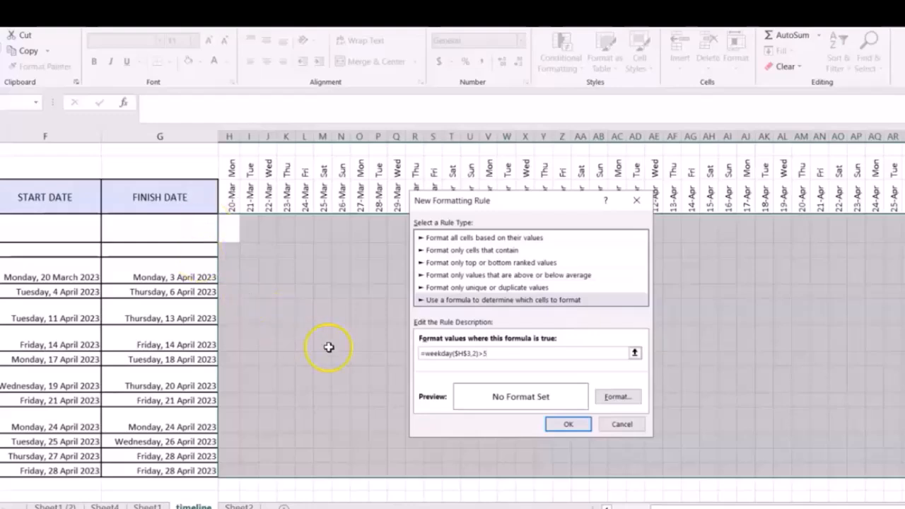
left_click(456, 353)
key("BackSpace")
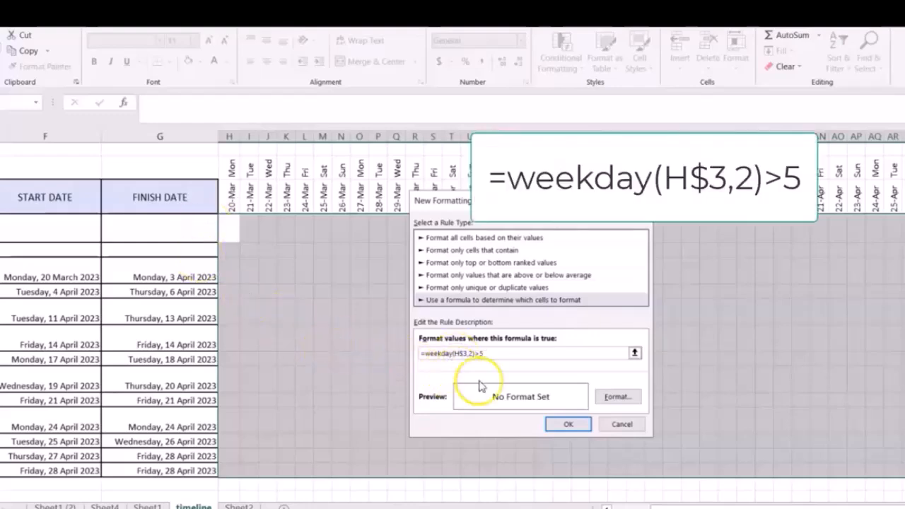
Give the weekend rule a dense dark gray fill pattern and apply it to the timeline grid.
left_click(617, 396)
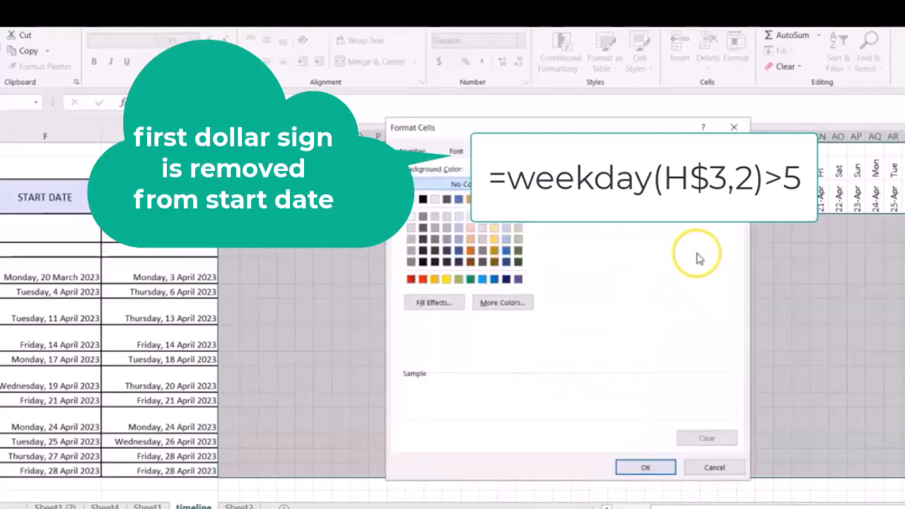
left_click(710, 216)
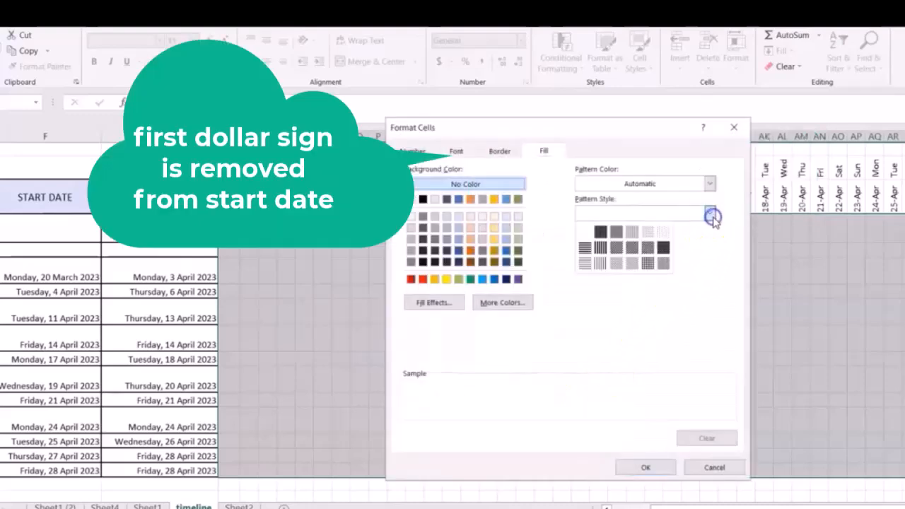
left_click(618, 233)
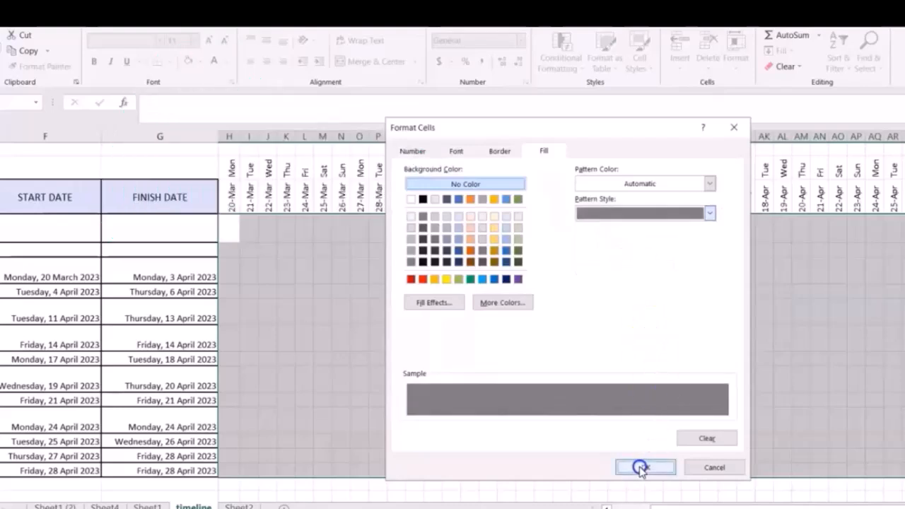
left_click(640, 467)
left_click(568, 424)
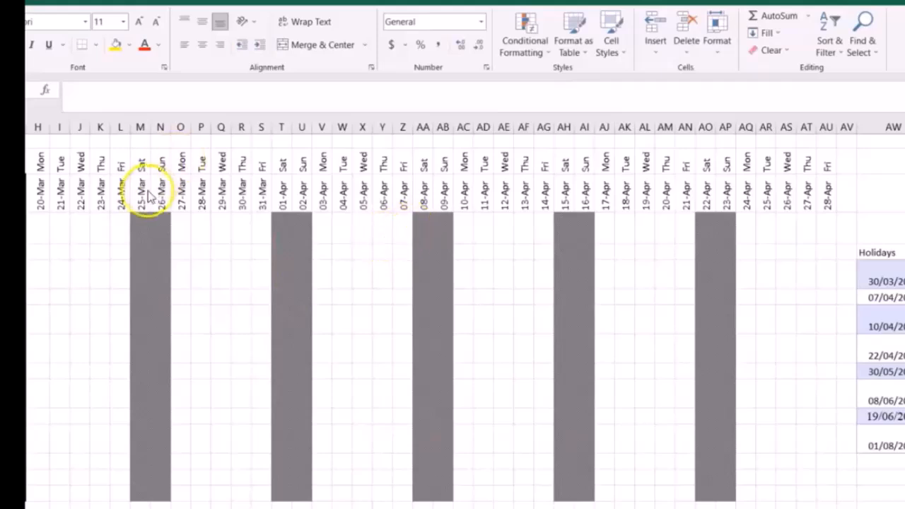
Start another formula-based conditional formatting rule for the whole timeline grid, from 20-Mar to 28-Apr.
left_click(38, 223)
left_click_drag(39, 223, 824, 497)
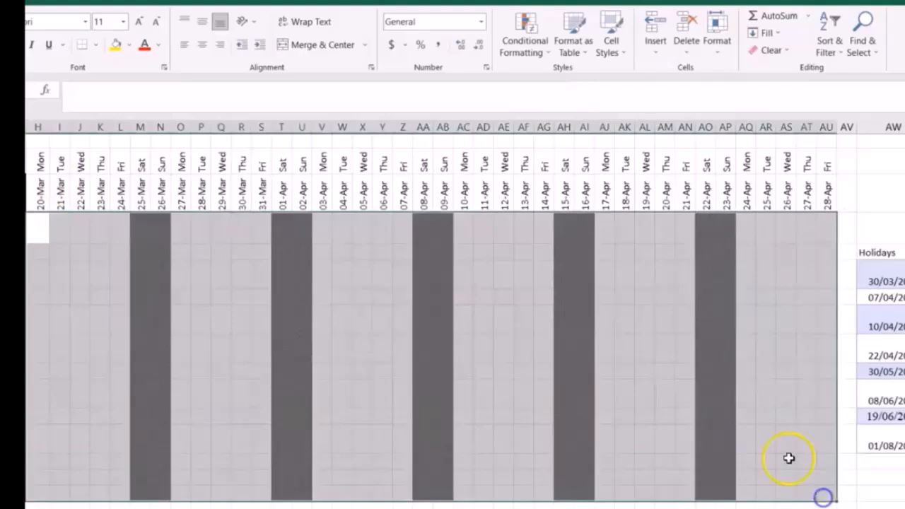
left_click(526, 44)
left_click(532, 236)
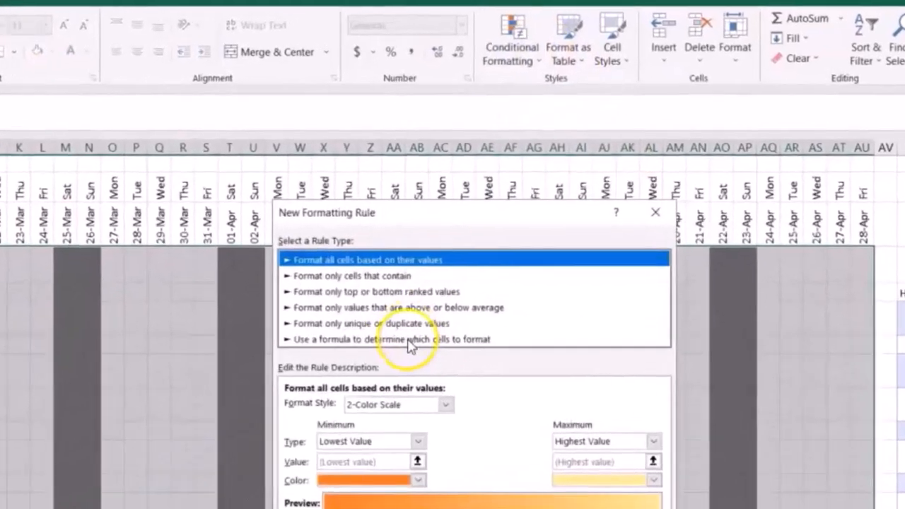
left_click(410, 341)
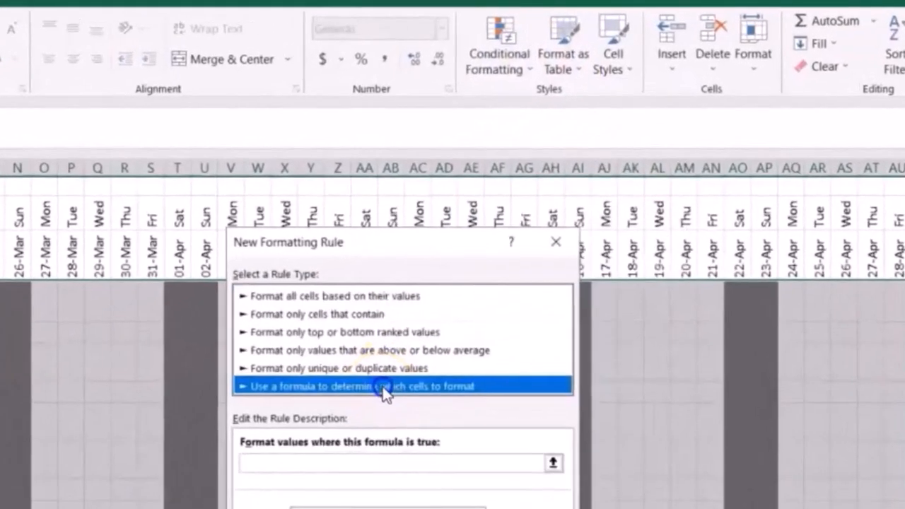
Set the holiday rule's formula to =Match(H$3,$AW$6:$AW$13,0), comparing the timeline dates with the Holidays list.
left_click(327, 463)
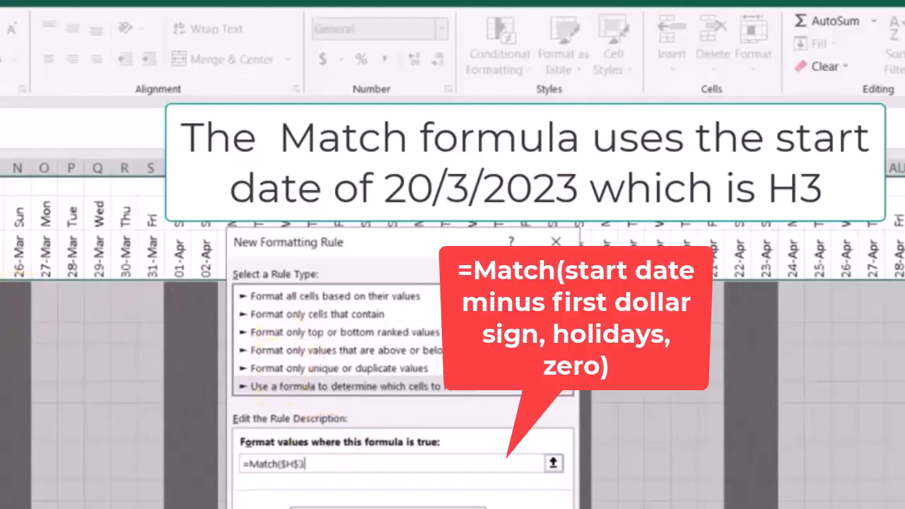
type(",")
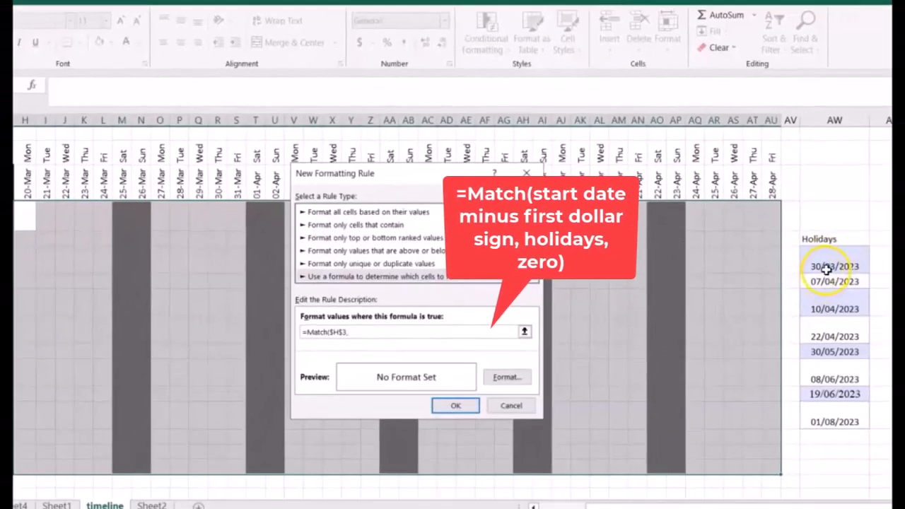
left_click_drag(824, 262, 824, 412)
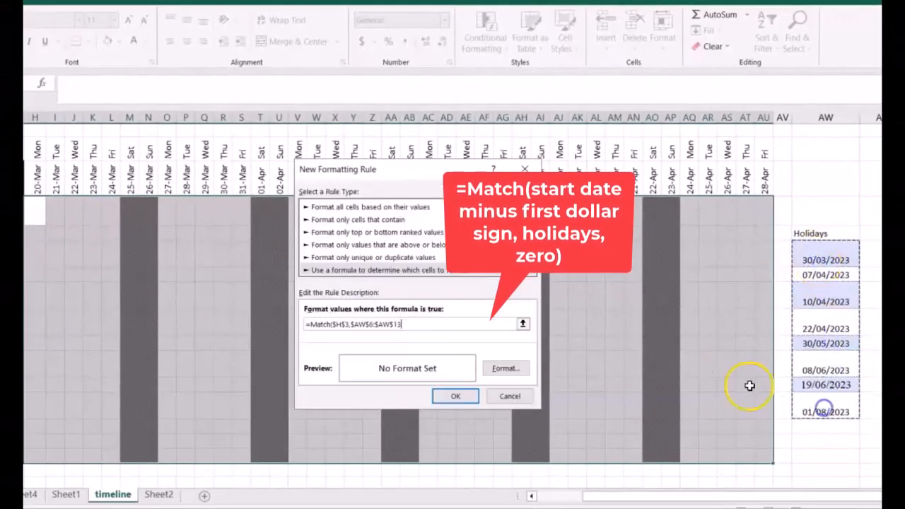
type(",0")
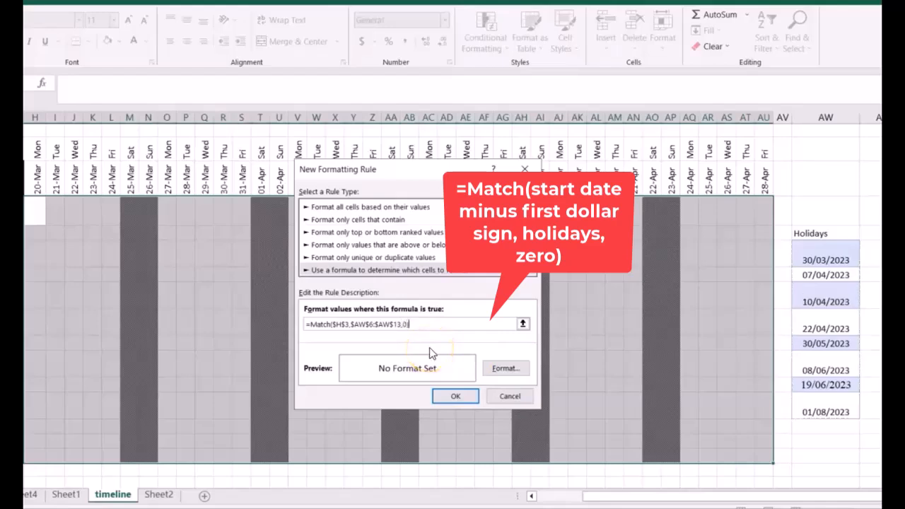
left_click(338, 323)
key("BackSpace")
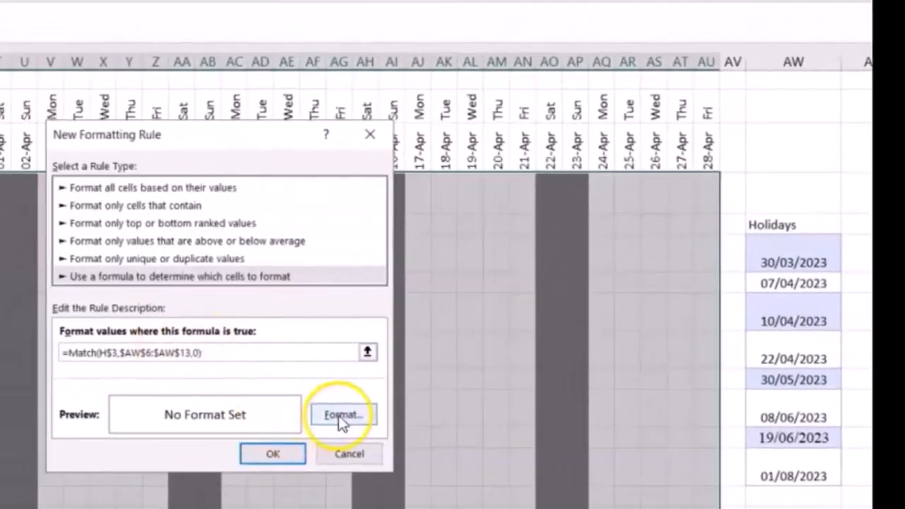
Give the holiday rule a thick vertical stripe fill pattern and apply it to the timeline grid.
left_click(505, 368)
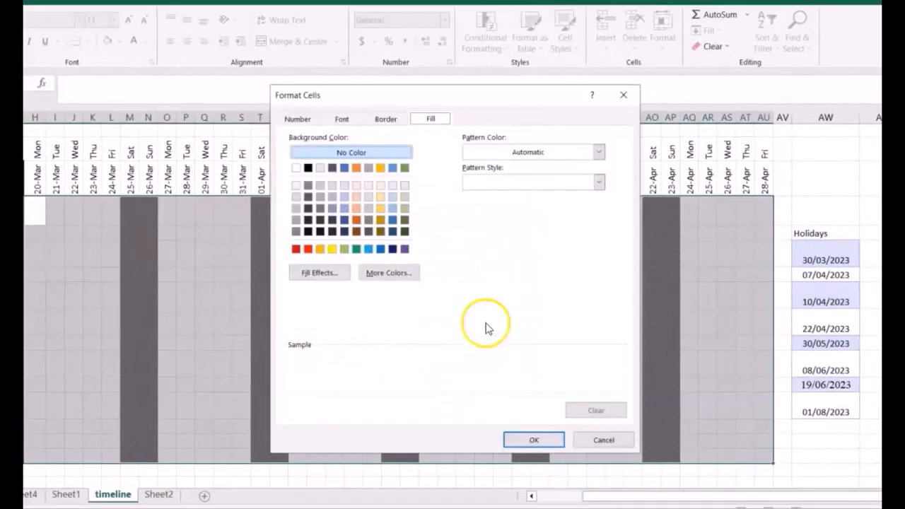
left_click(593, 178)
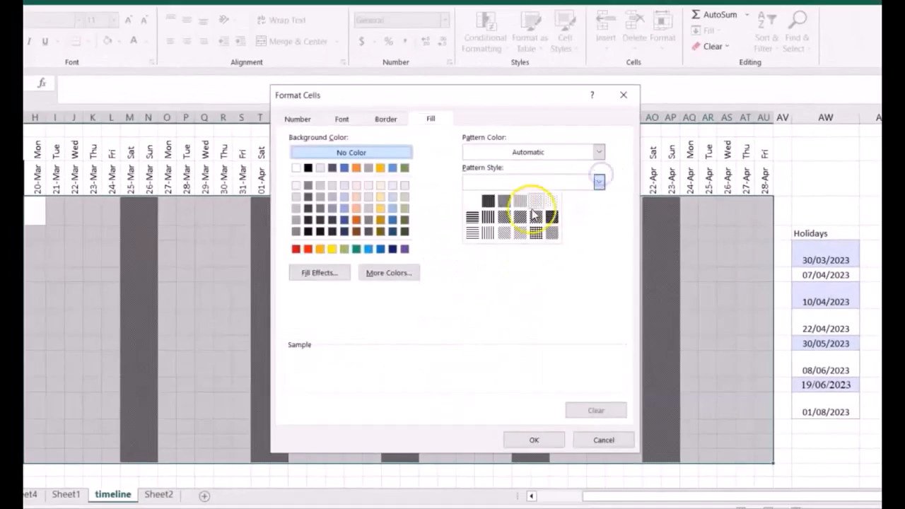
left_click(487, 220)
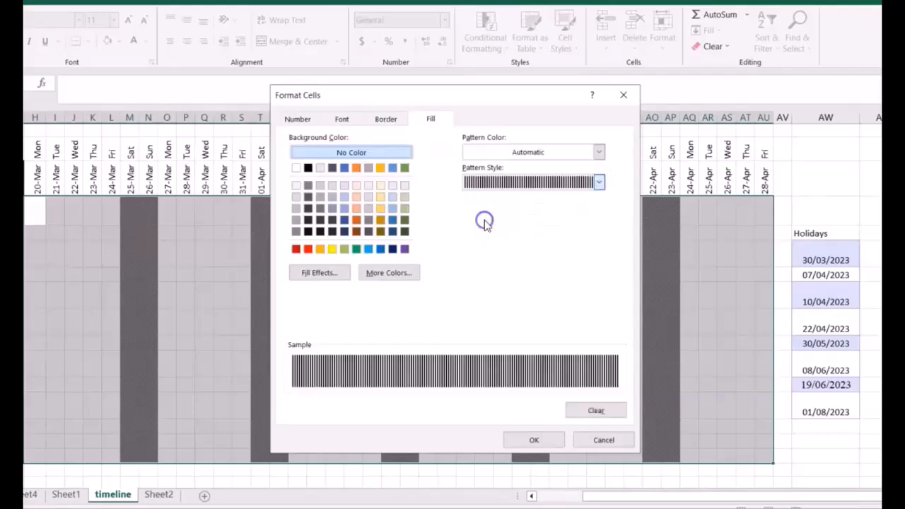
left_click(518, 439)
left_click(465, 397)
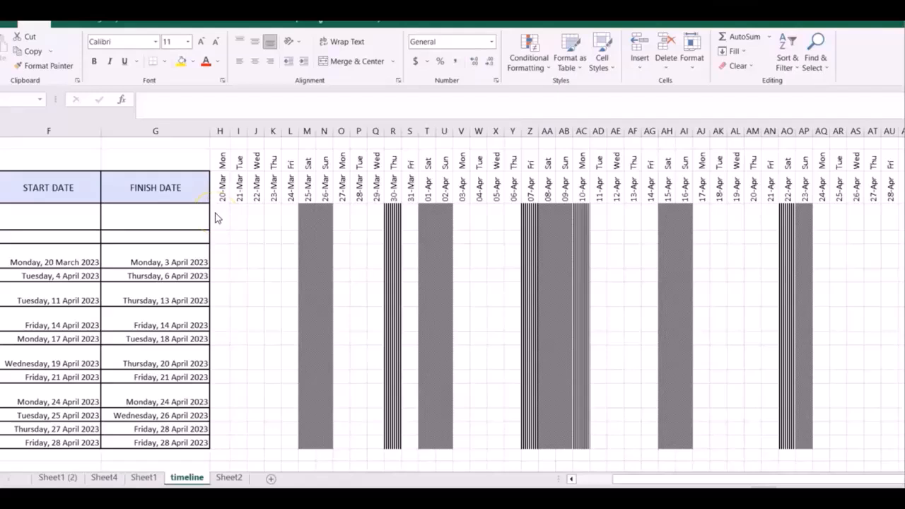
Start a formula-based conditional formatting rule for the task bars across the full timeline grid below the dates.
left_click(216, 212)
key("ctrl+shift+End")
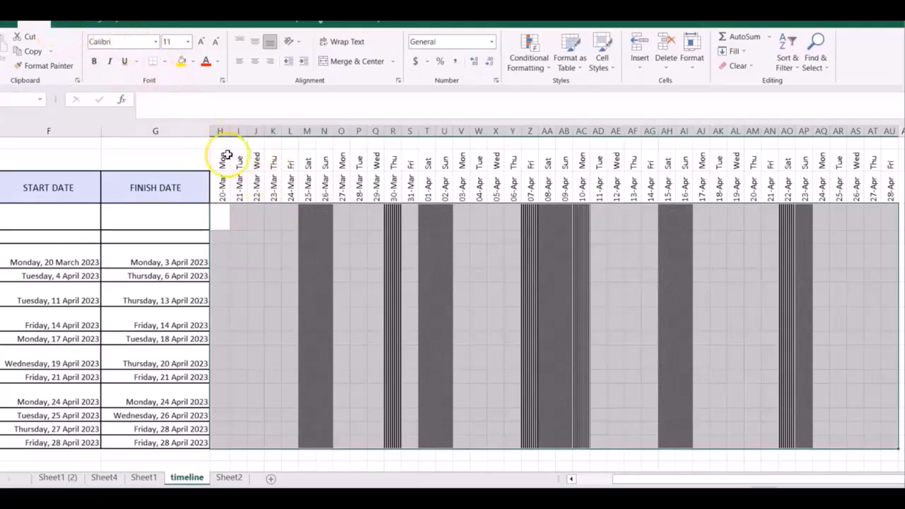
left_click(544, 69)
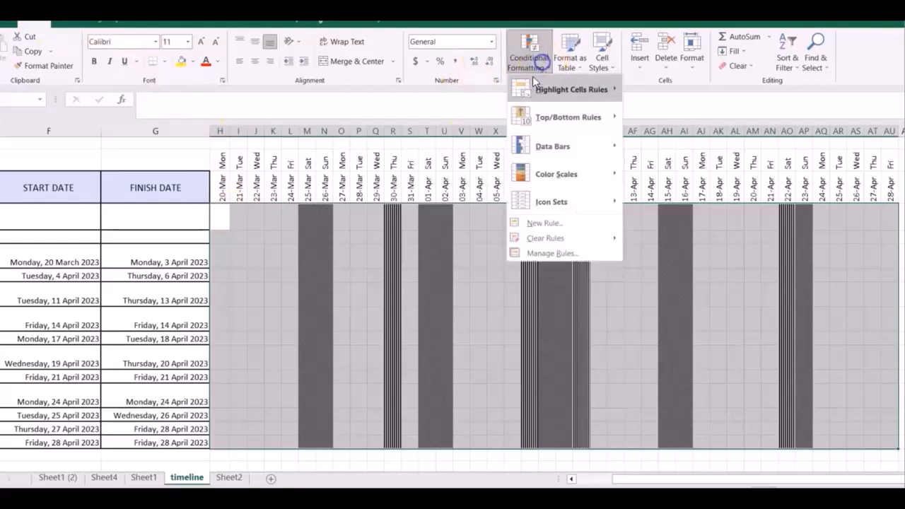
left_click(555, 221)
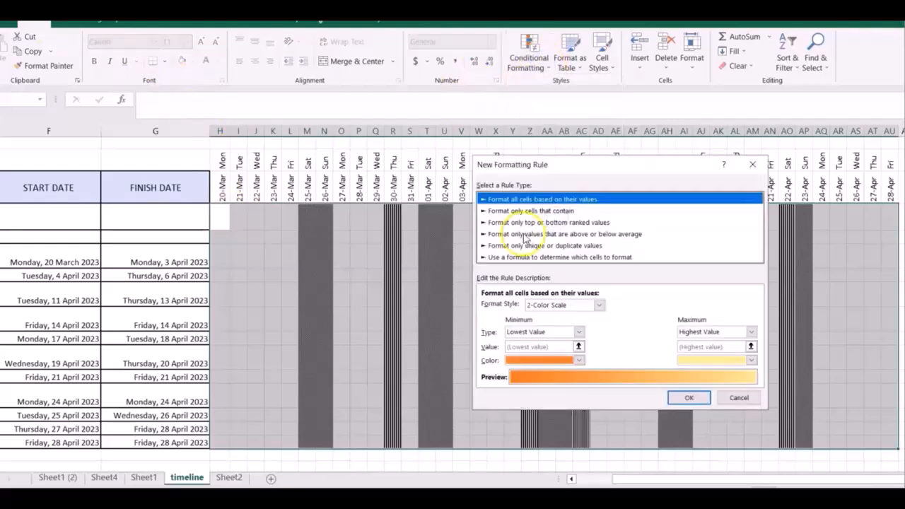
left_click(526, 258)
Set the task bar rule's formula to =and(H$3>=$F4,H$3<=$G4), using mixed references to the timeline, start and finish dates.
left_click(523, 309)
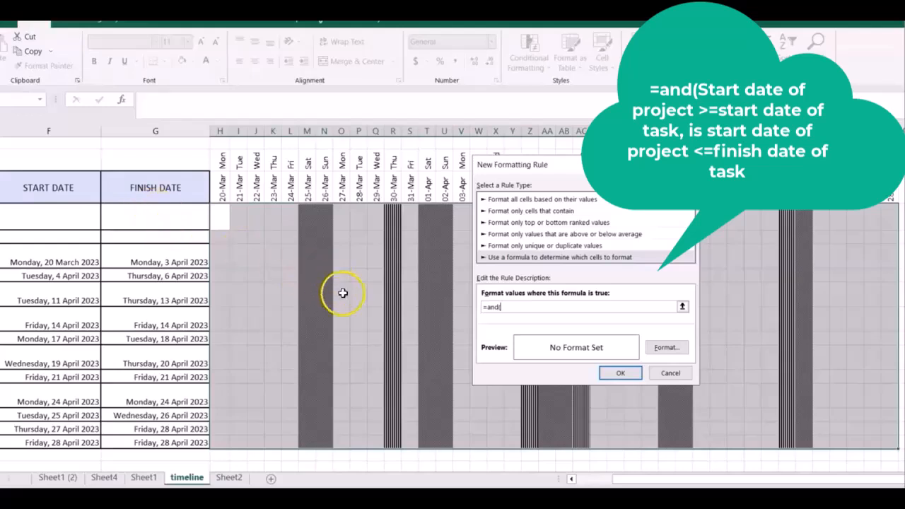
left_click(223, 188)
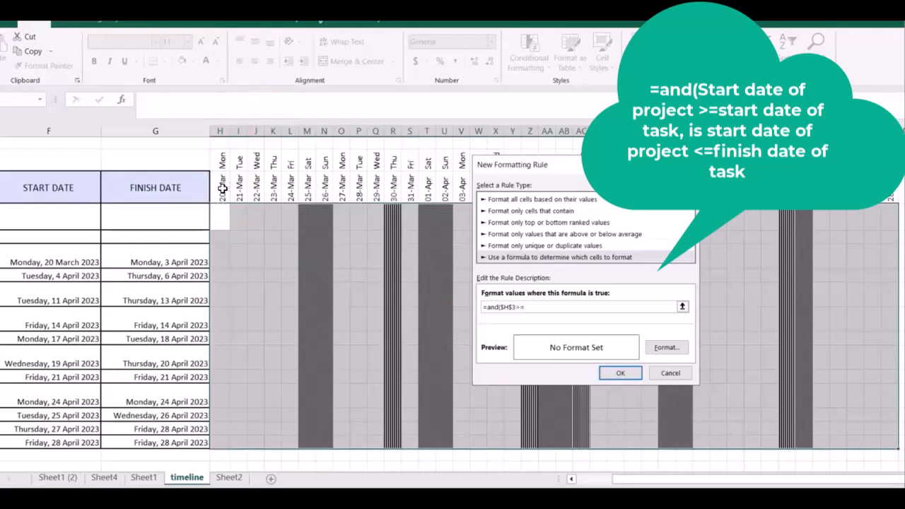
left_click(77, 213)
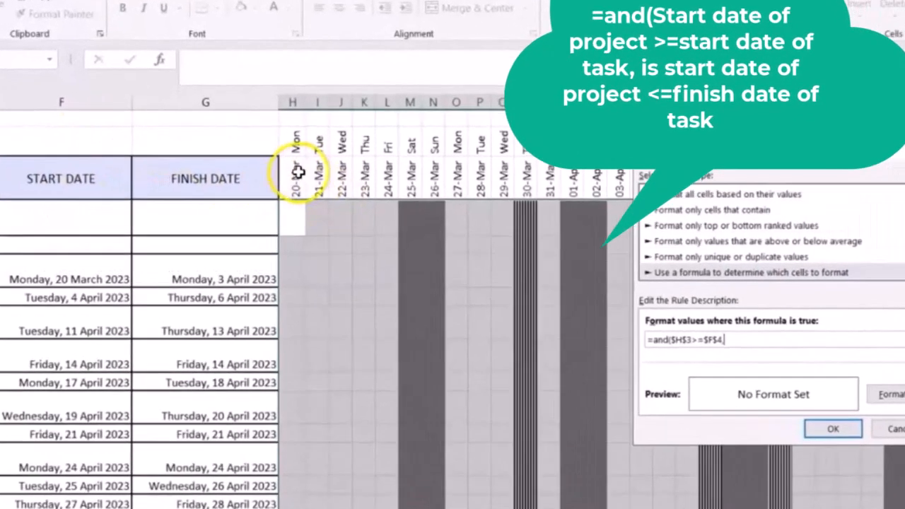
left_click(241, 177)
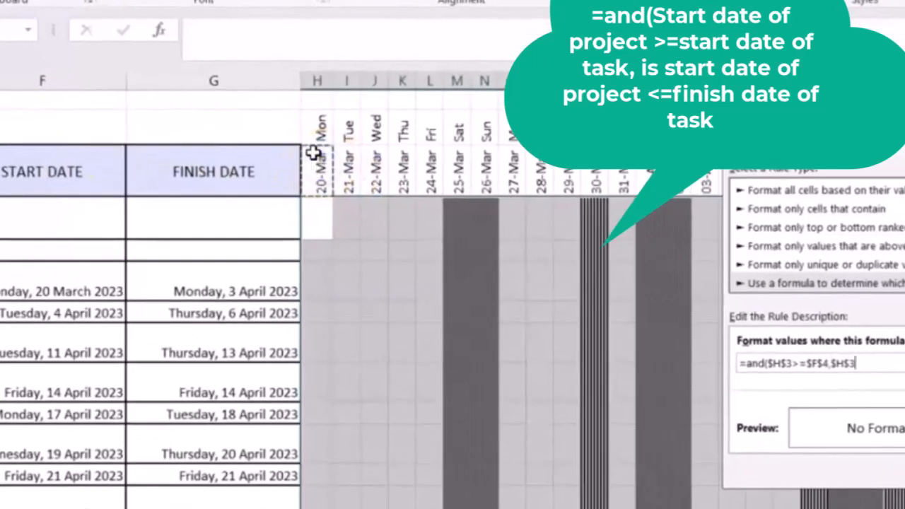
type("<=$G$4")
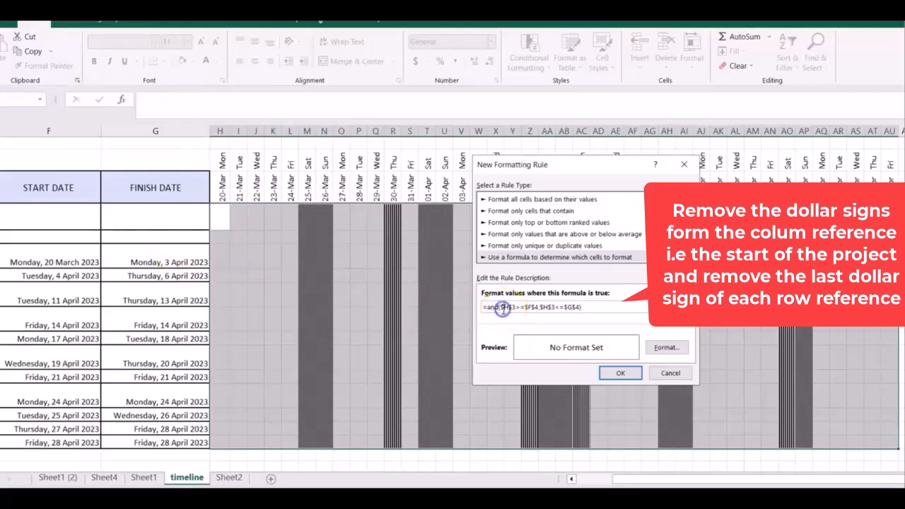
left_click(533, 307)
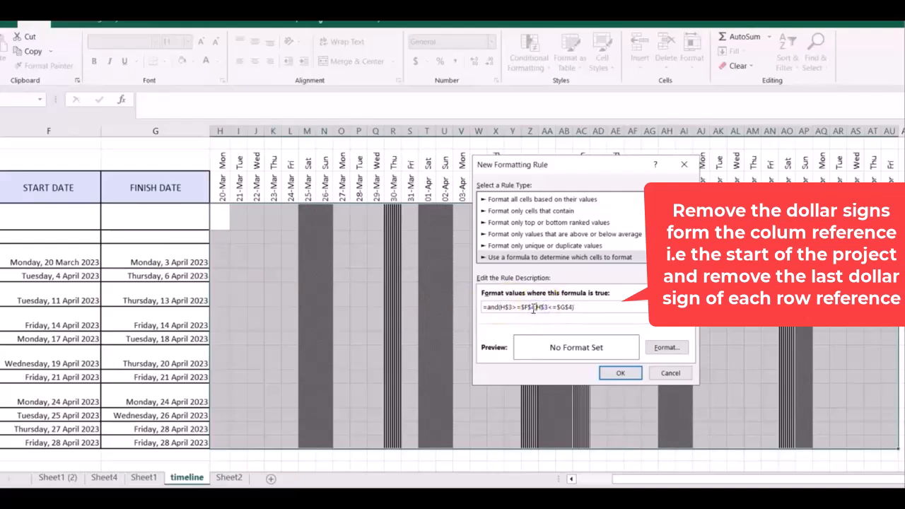
key("BackSpace")
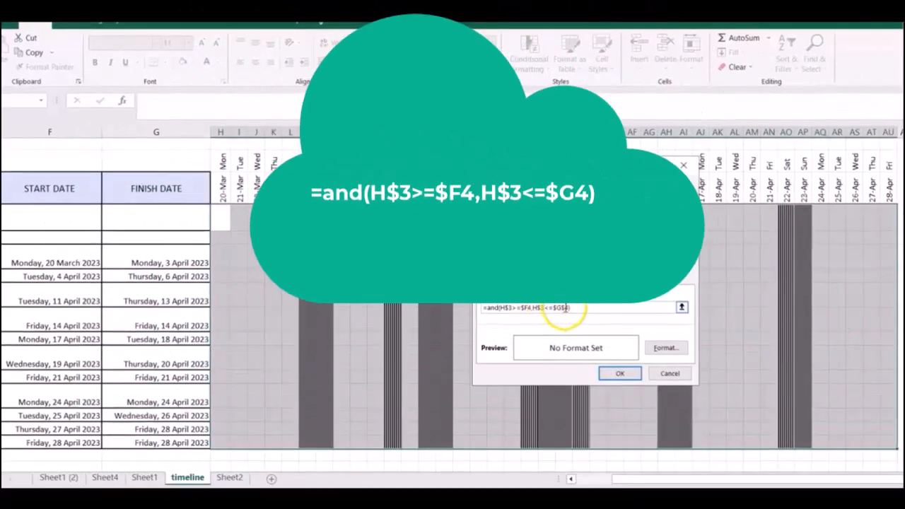
left_click(565, 307)
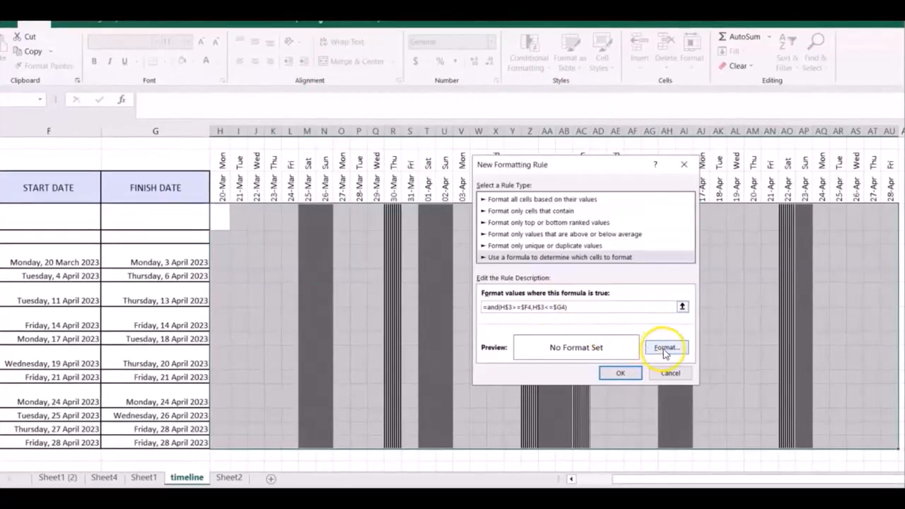
Give the task bar rule a bright red fill and apply it to the timeline grid.
left_click(664, 348)
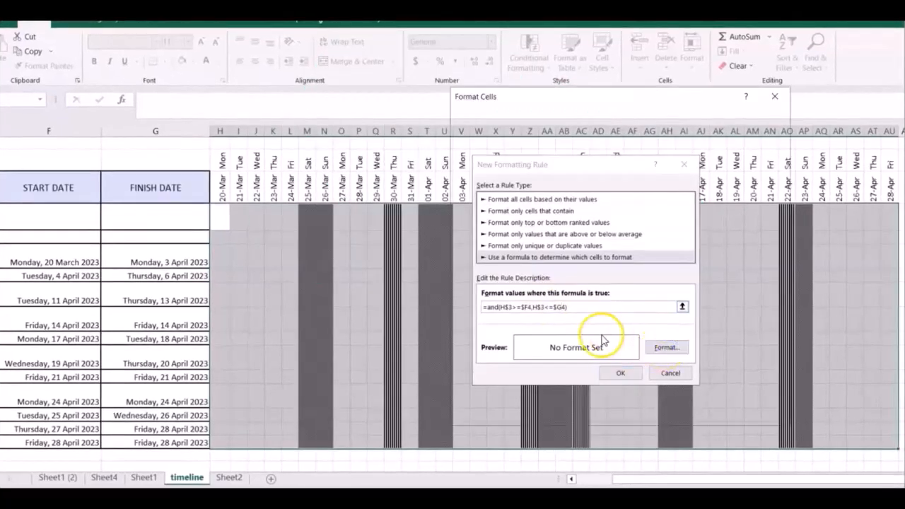
left_click(486, 238)
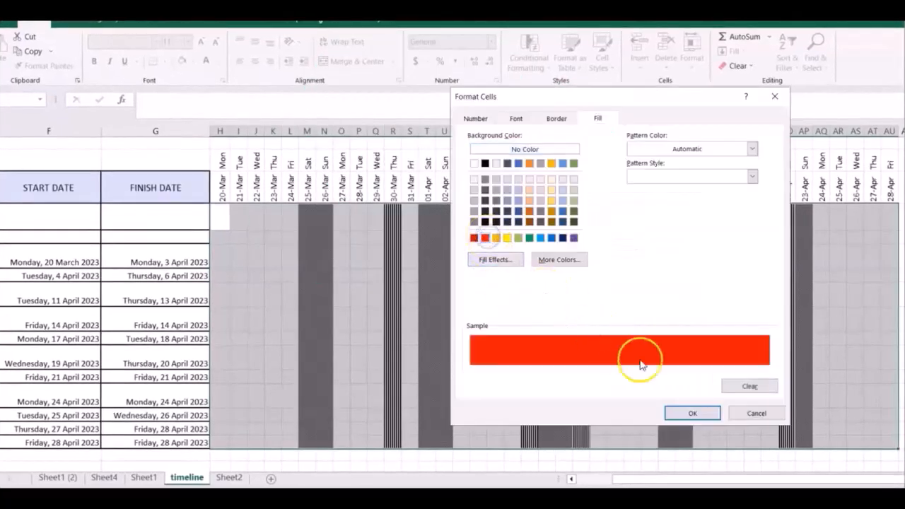
left_click(691, 412)
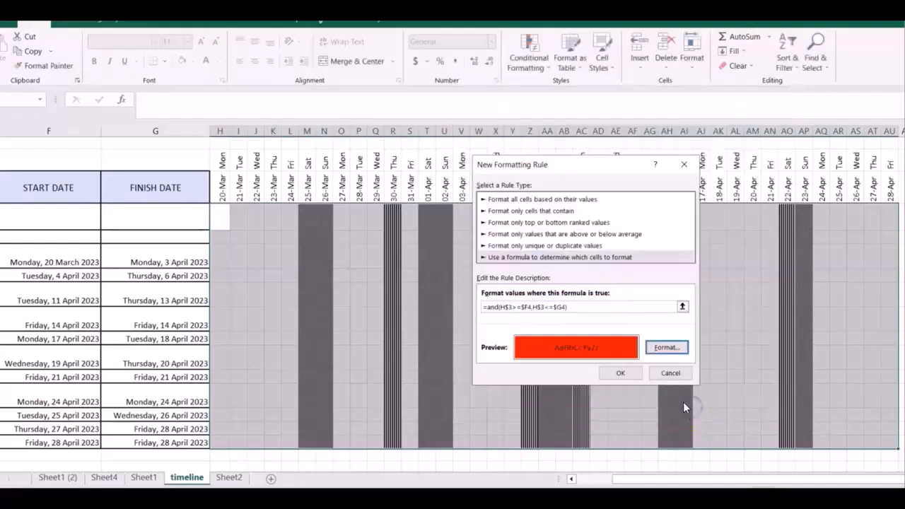
left_click(603, 374)
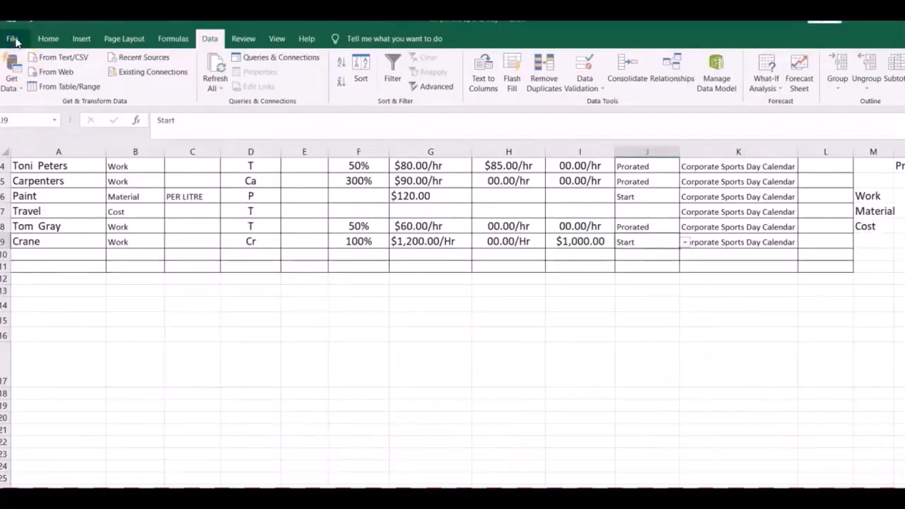
Review the summary details in the corporate sports day workbook's advanced properties, including title, subject, category and comments.
left_click(14, 40)
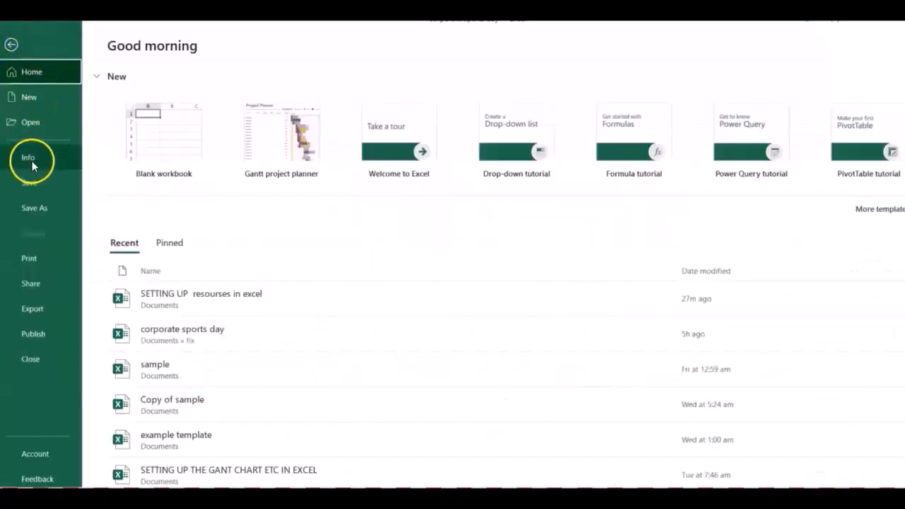
left_click(31, 160)
left_click(552, 155)
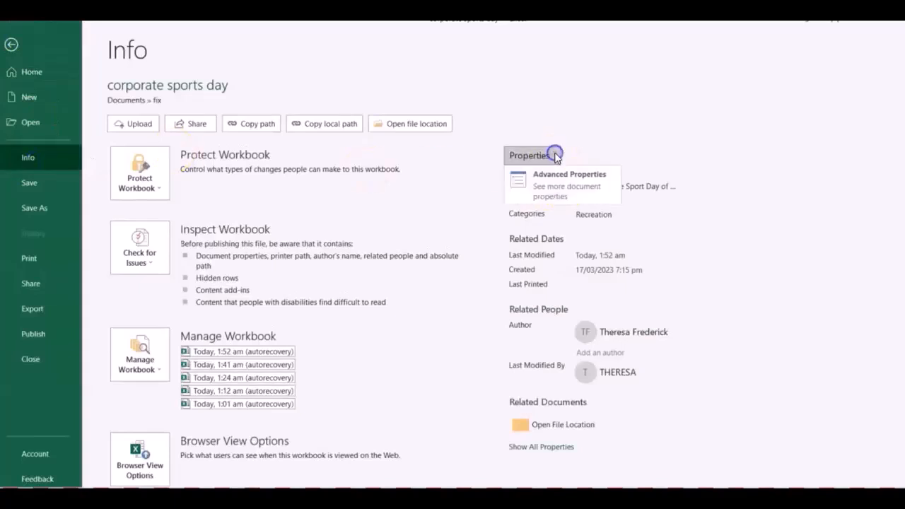
left_click(565, 180)
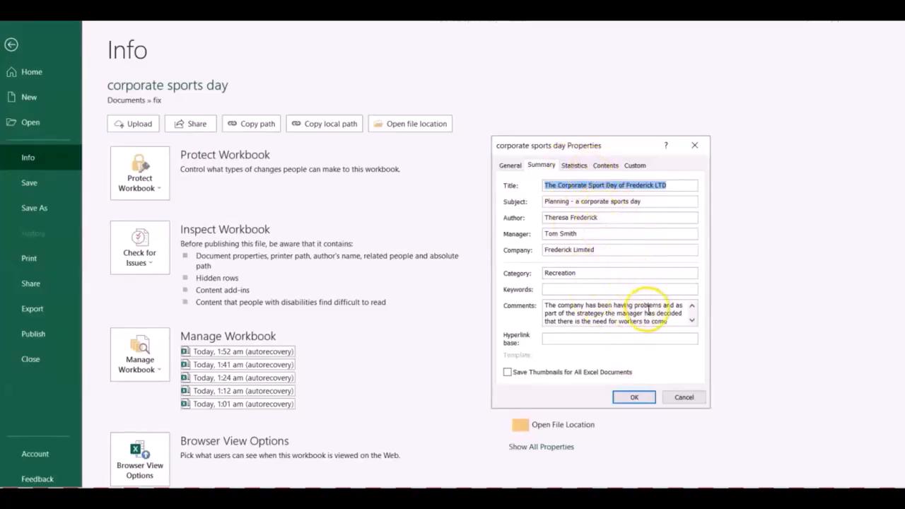
left_click(635, 398)
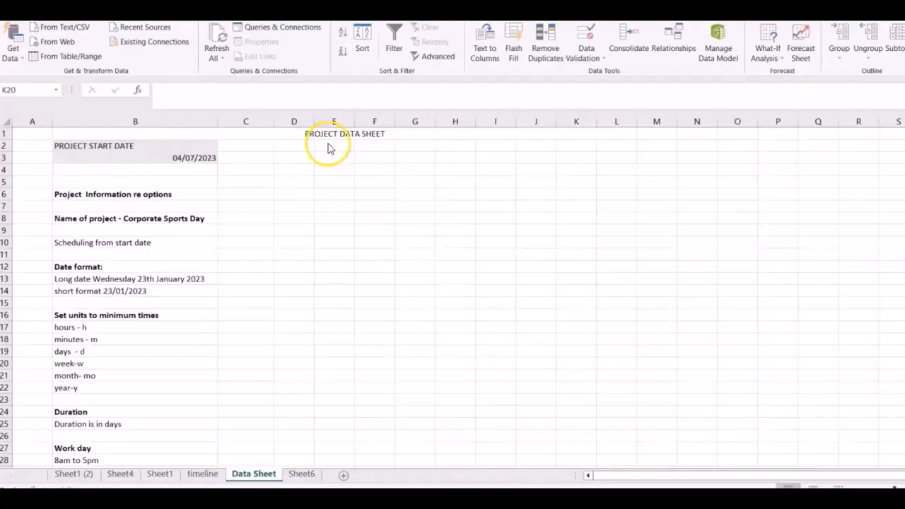